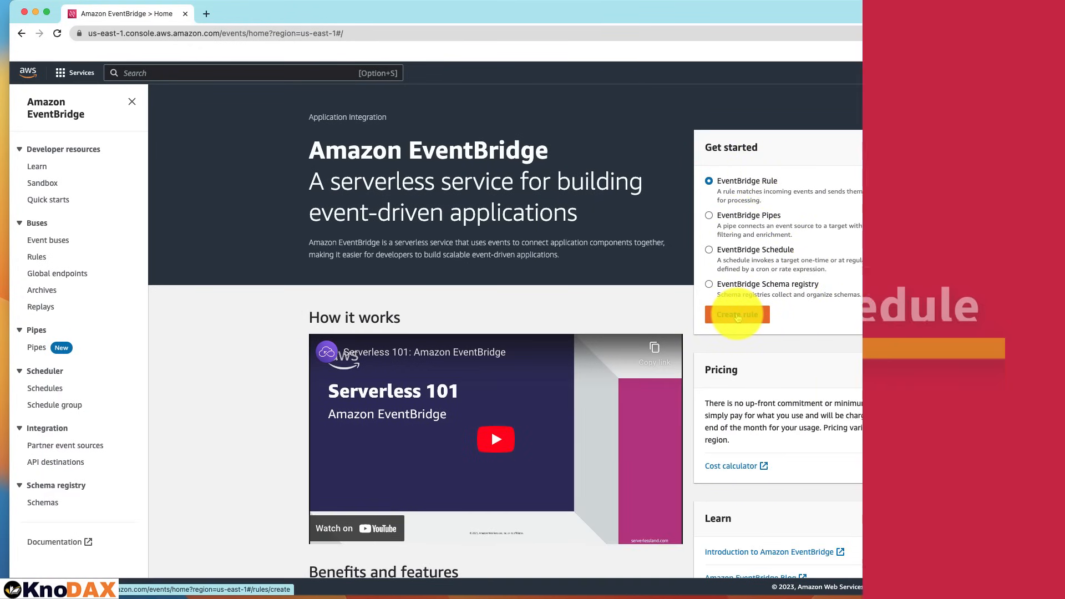
Step: Start a new EventBridge rule named LambdaInvokerHourly with the Schedule rule type and continue in EventBridge Scheduler
left_click(737, 314)
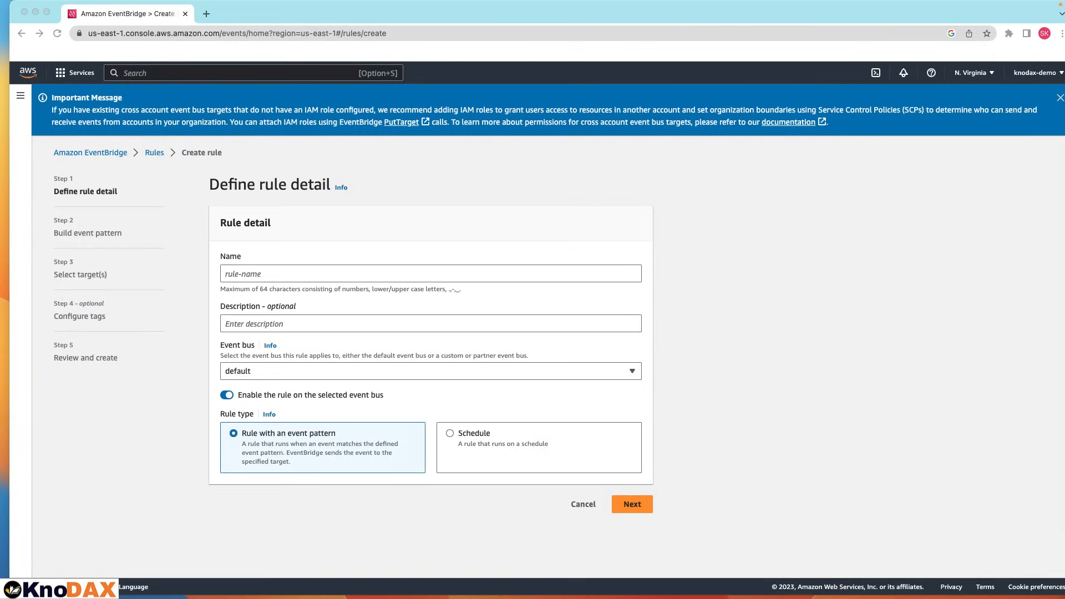
left_click(475, 274)
type("LambdaInvokerHourly")
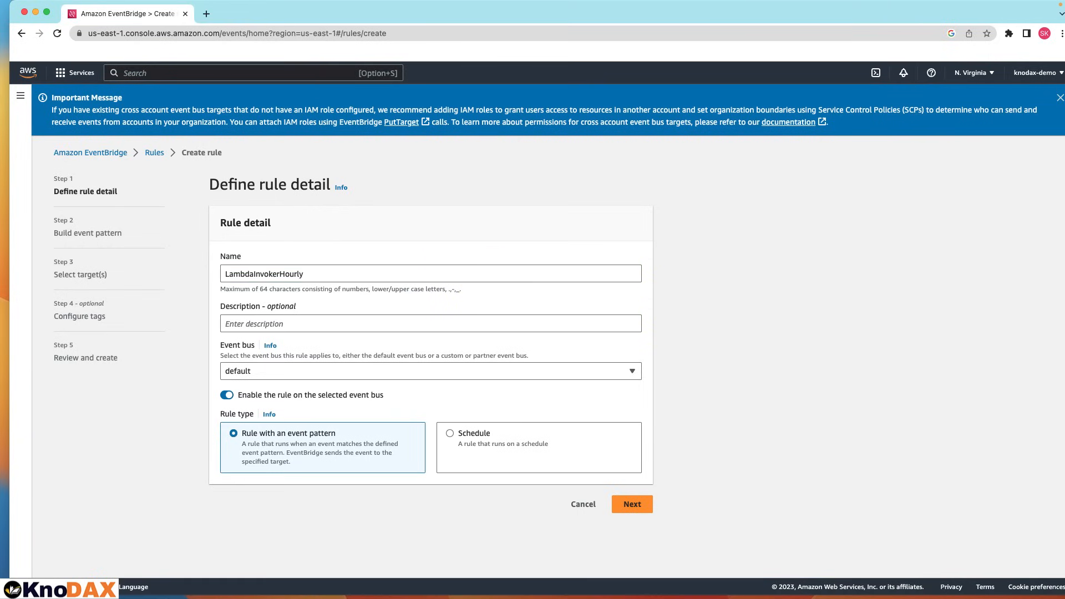
left_click(450, 431)
scroll(452, 425, "down", 1)
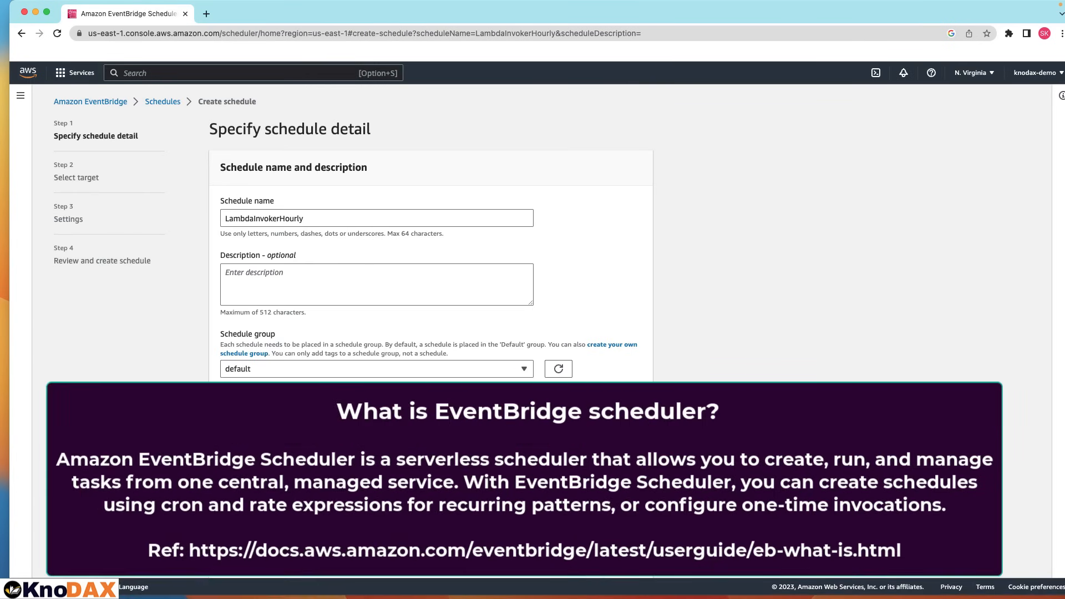
Step: Make the recurring schedule rate-based with a rate of 1 hours
scroll(431, 238, "down", 7)
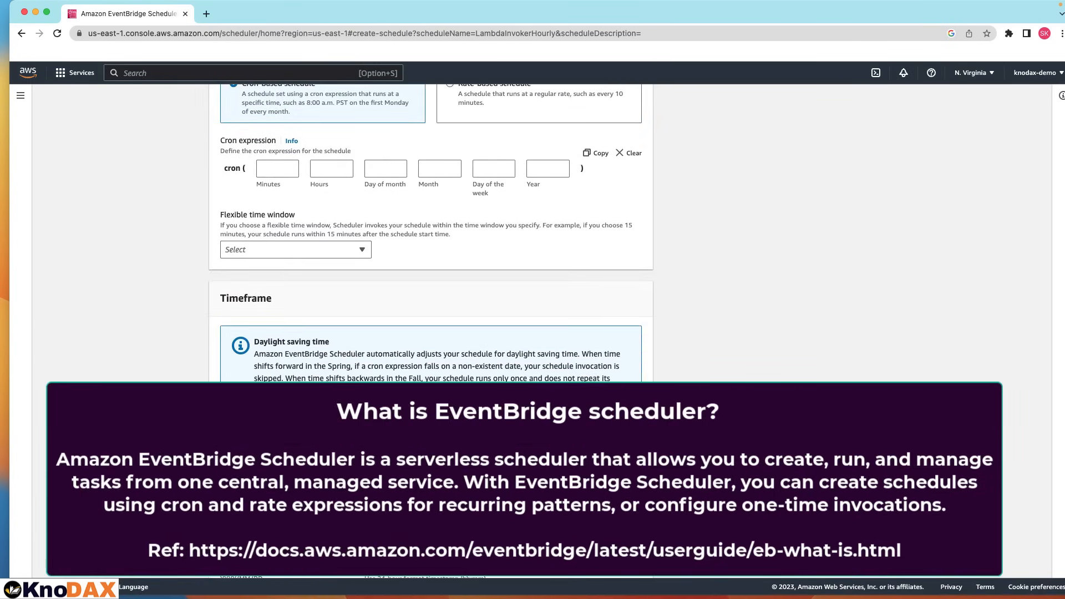
scroll(471, 366, "up", 3)
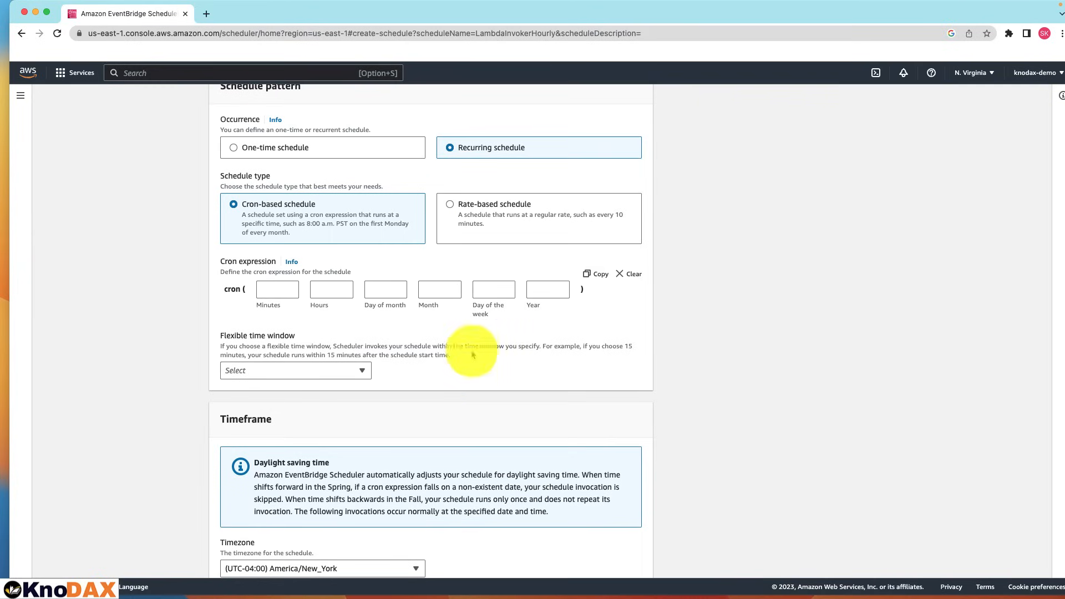
left_click(456, 212)
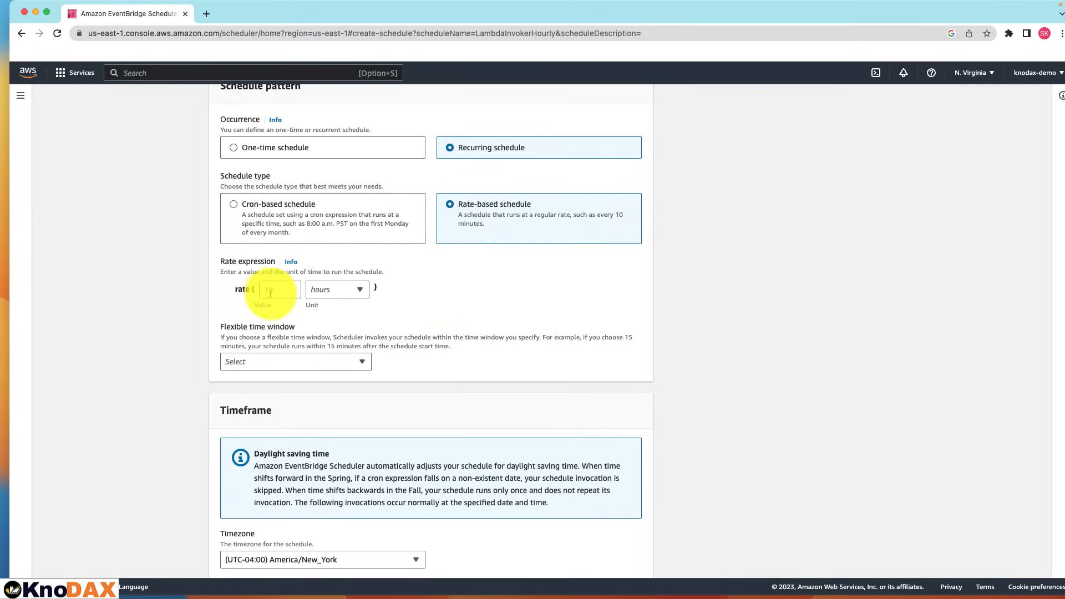
type("1")
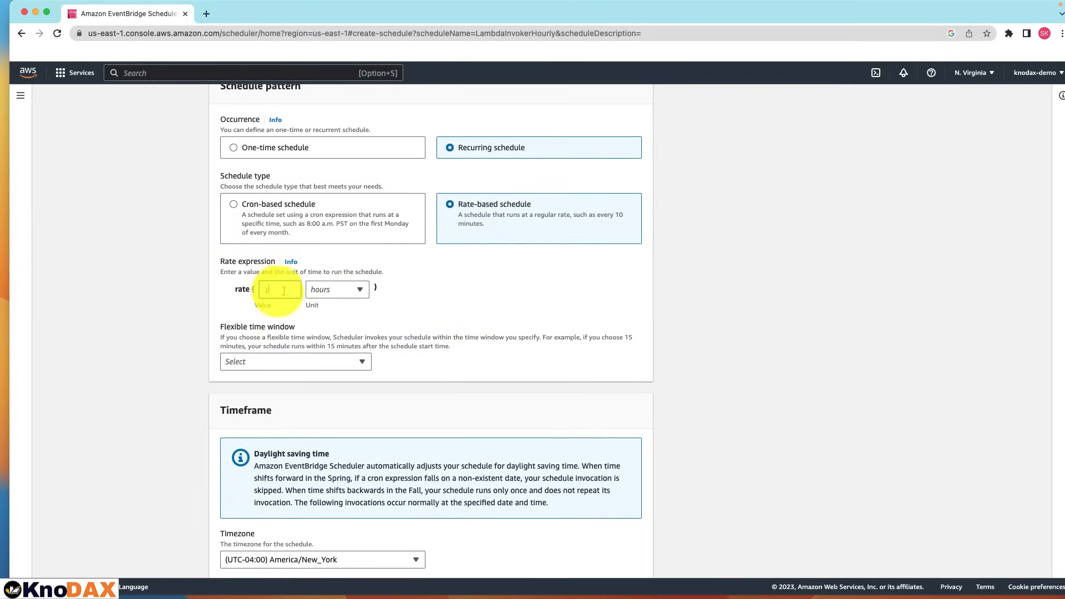
left_click(333, 289)
left_click(329, 326)
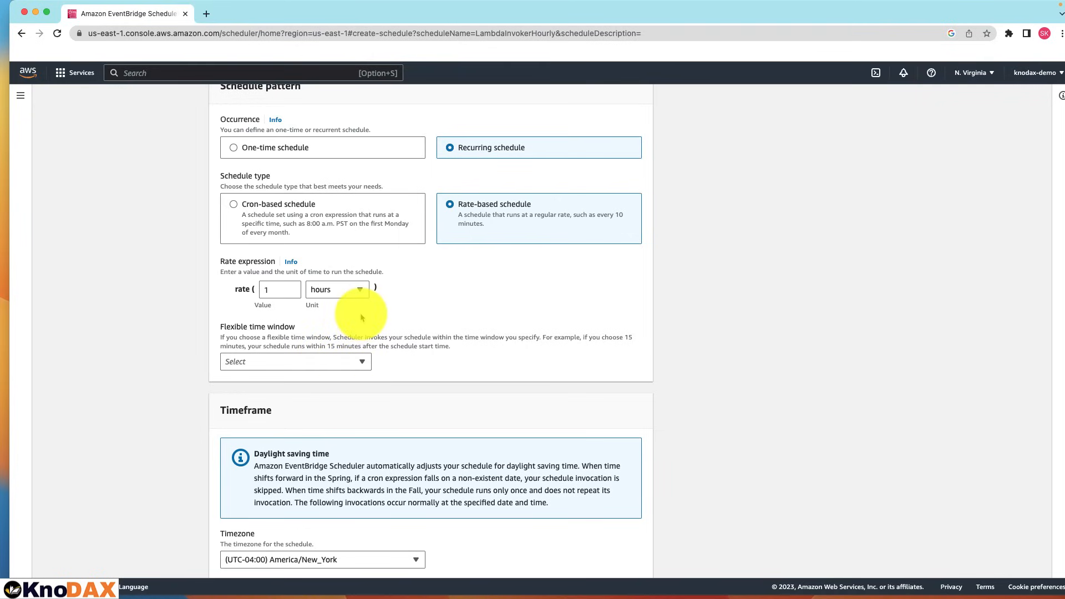
Step: Turn the flexible time window Off and proceed to target selection, leaving the timeframe at its defaults
left_click(361, 361)
left_click(274, 382)
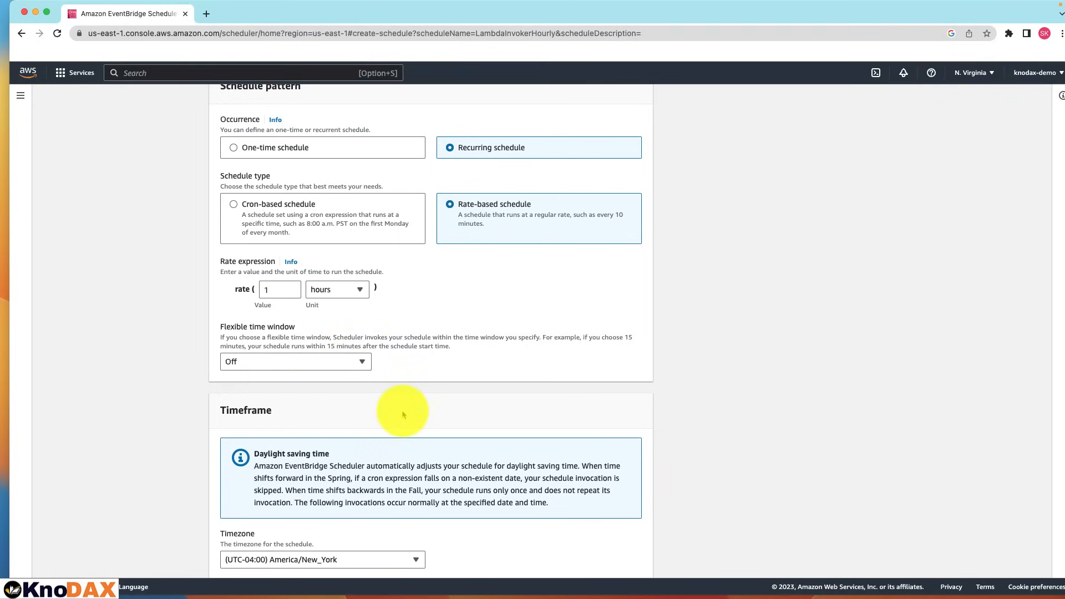
scroll(403, 416, "down", 3)
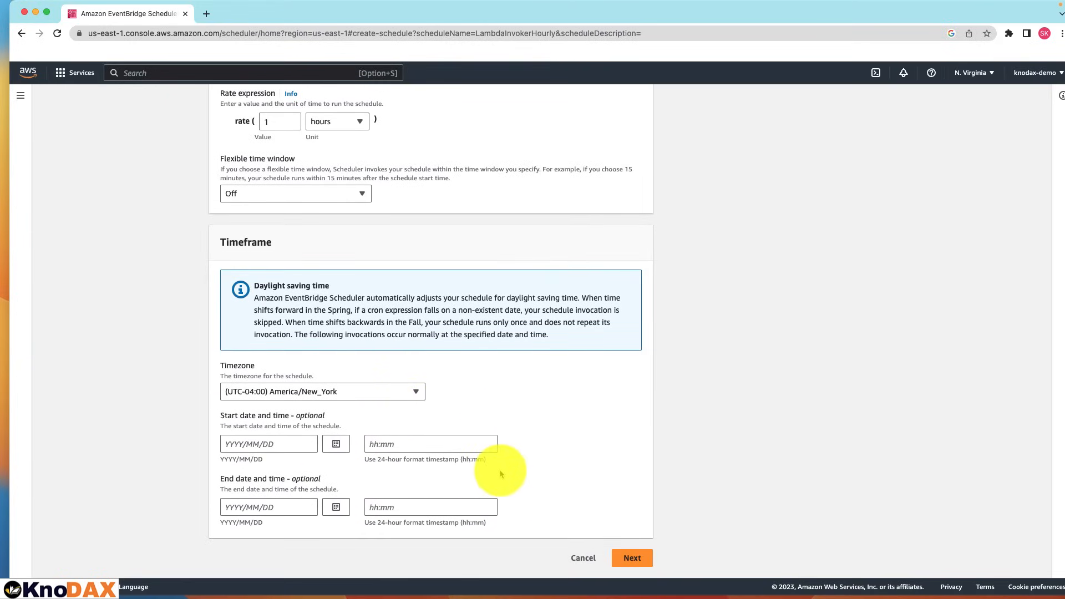
left_click(632, 558)
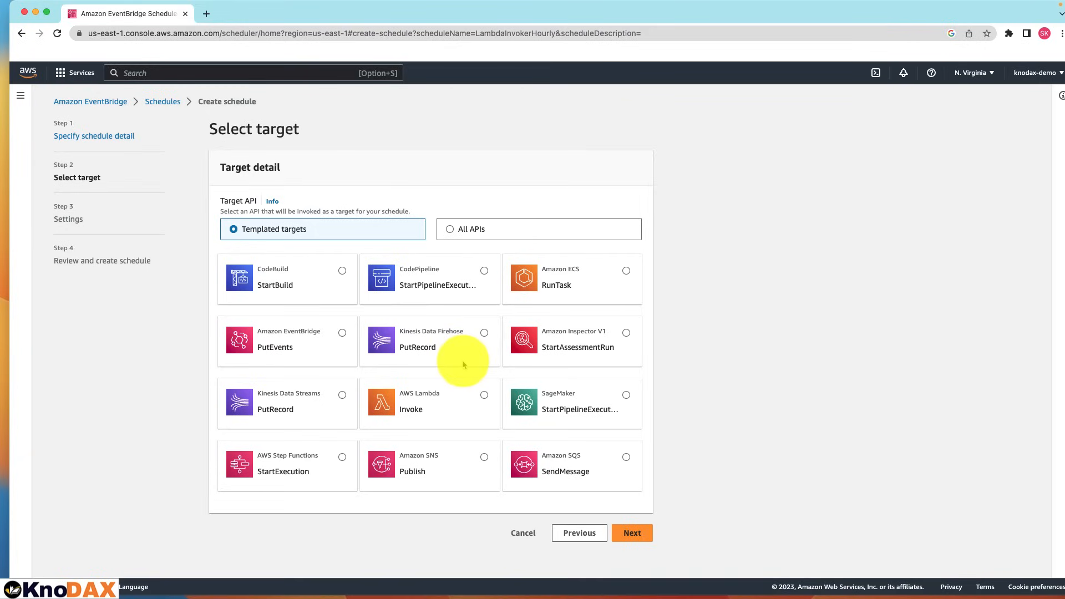
Step: Choose AWS Lambda Invoke as the schedule's target with the hello_world function, and proceed to the settings
left_click(484, 396)
scroll(483, 392, "down", 6)
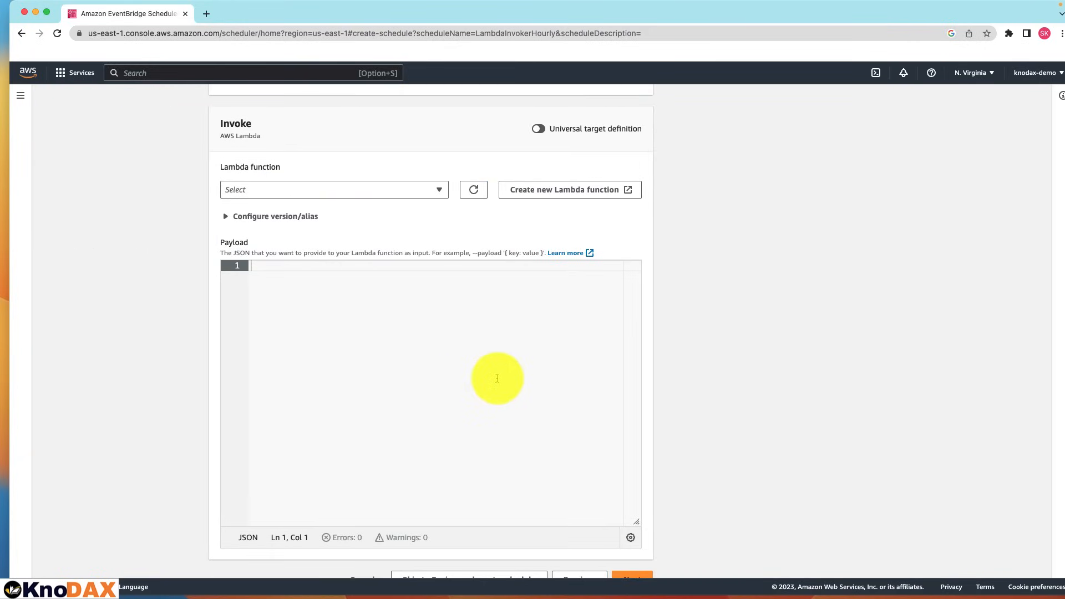
left_click(435, 189)
left_click(304, 225)
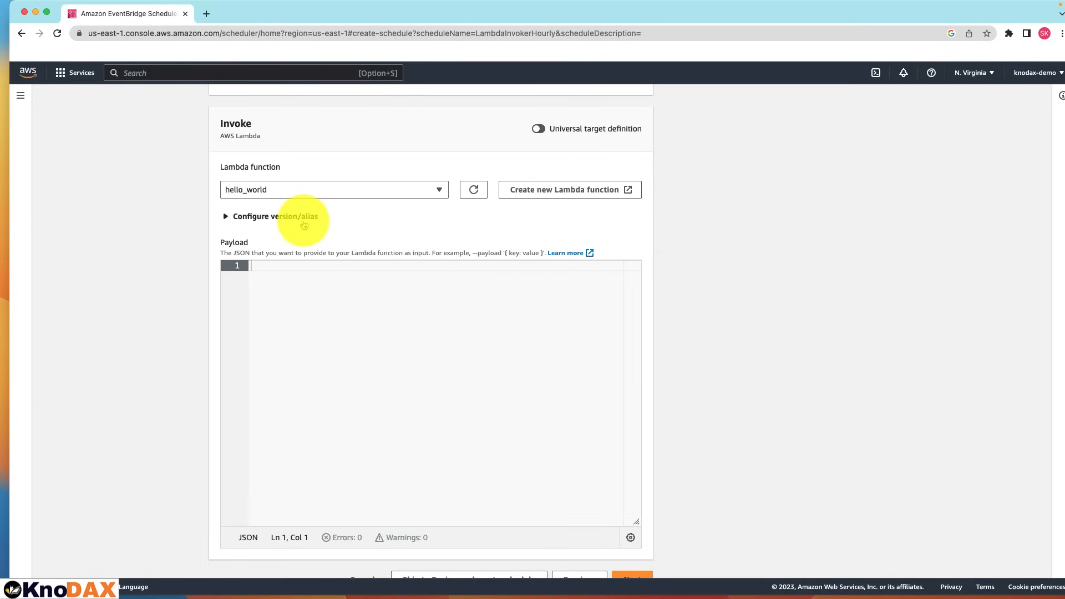
scroll(493, 310, "down", 1)
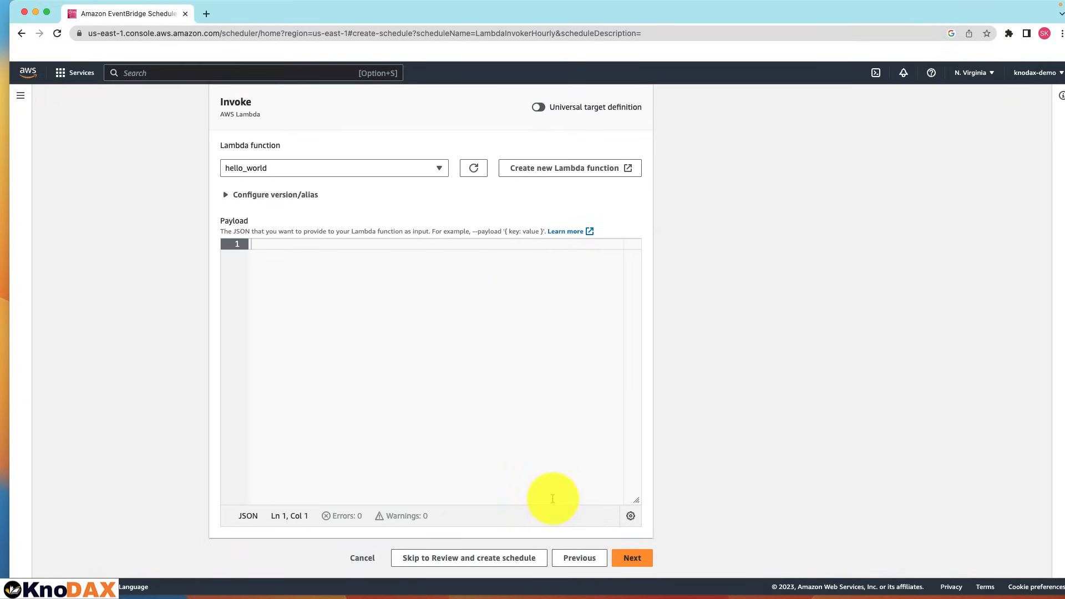
left_click(638, 558)
Step: Accept the default retry, encryption and permission settings and create the schedule
scroll(488, 485, "down", 1)
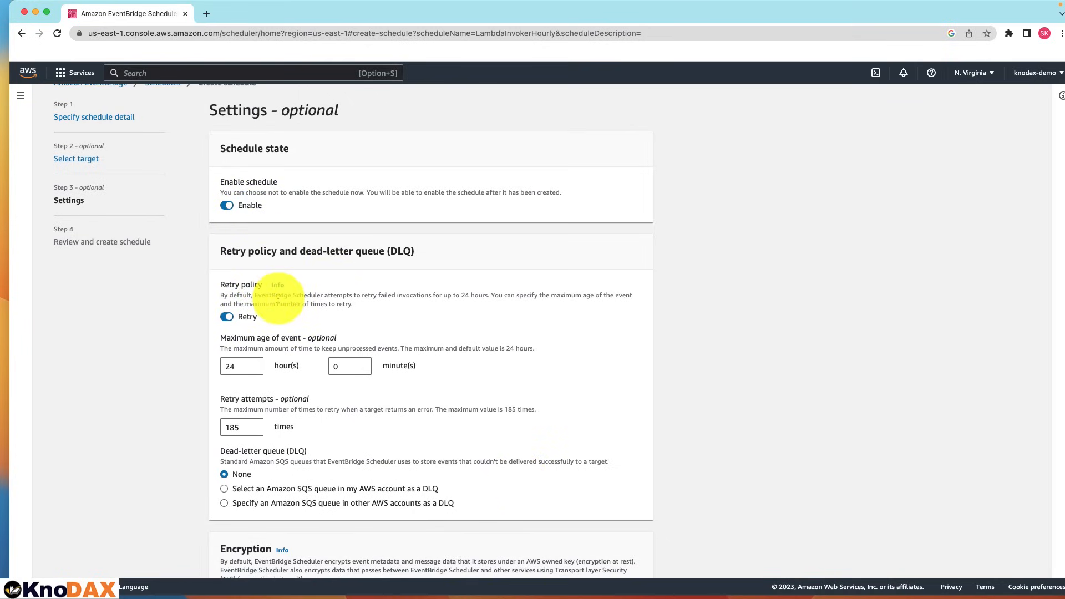
scroll(388, 363, "down", 5)
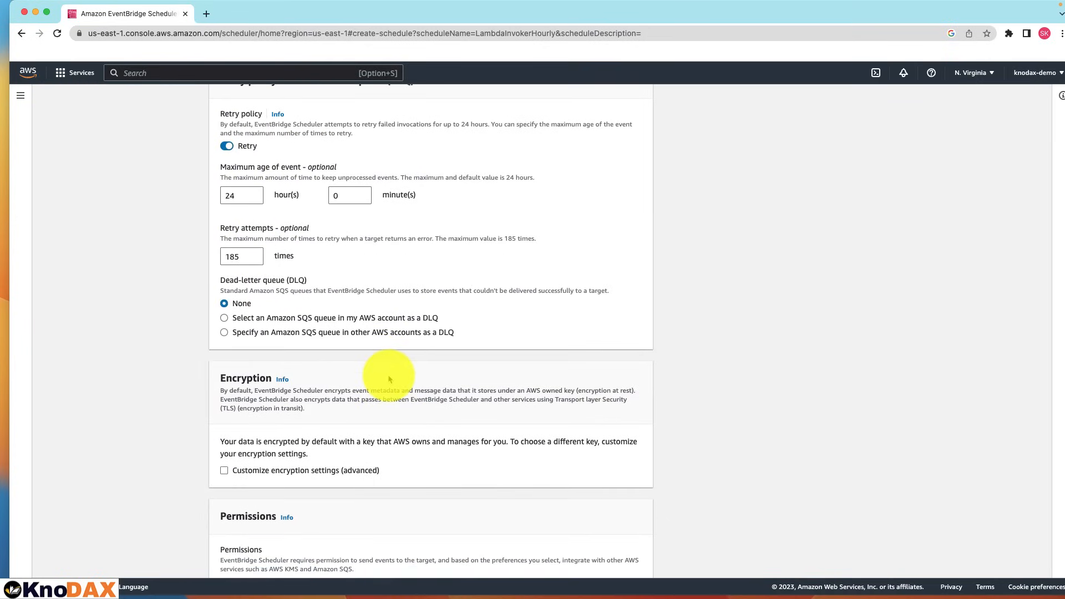
scroll(389, 379, "down", 5)
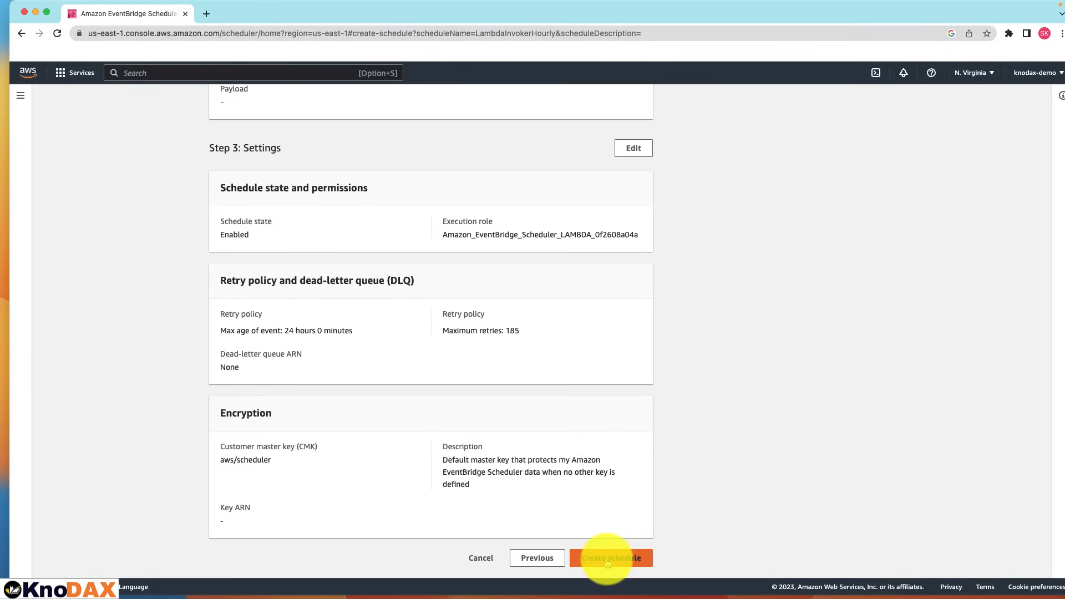
left_click(608, 558)
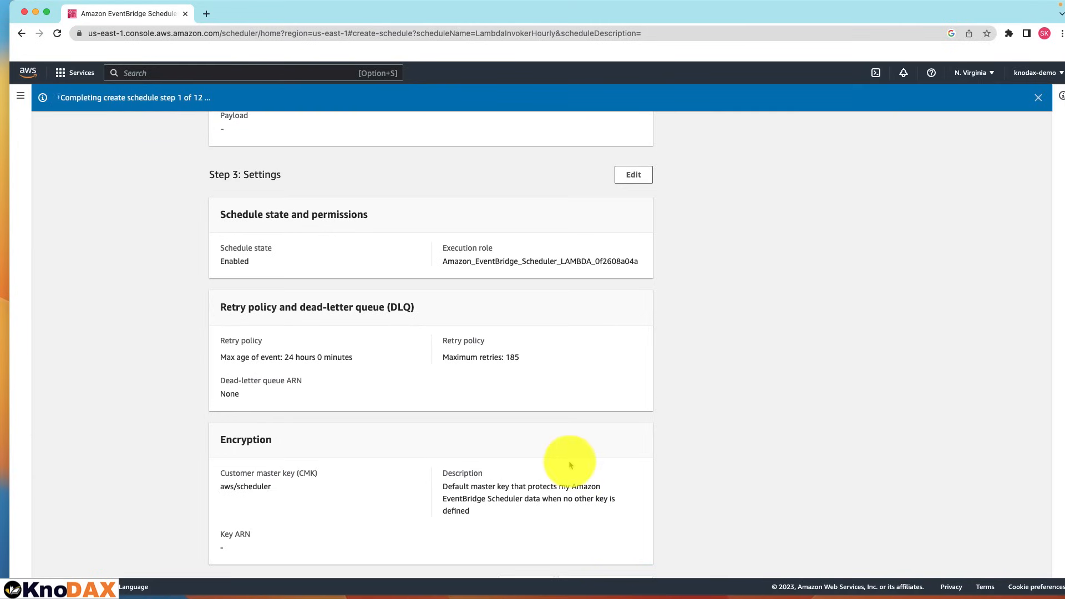
scroll(570, 465, "down", 1)
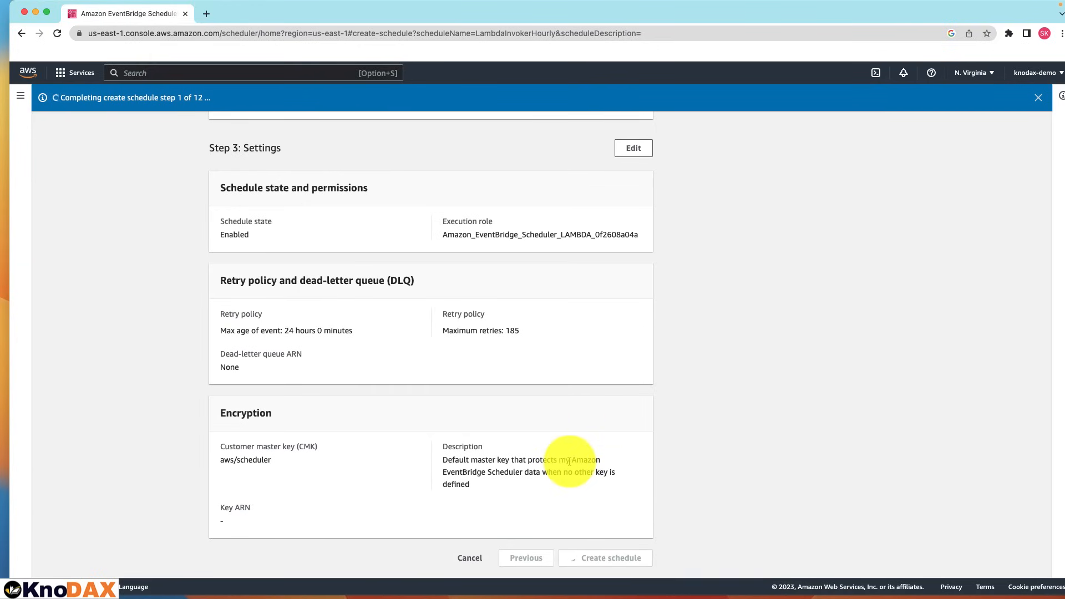
scroll(570, 461, "up", 5)
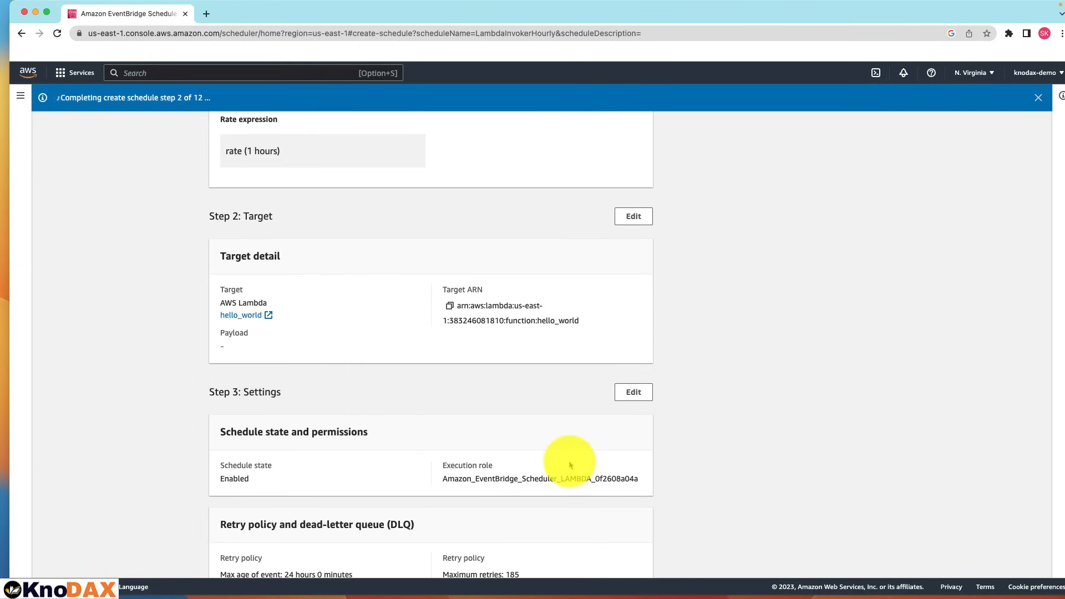
scroll(506, 431, "up", 5)
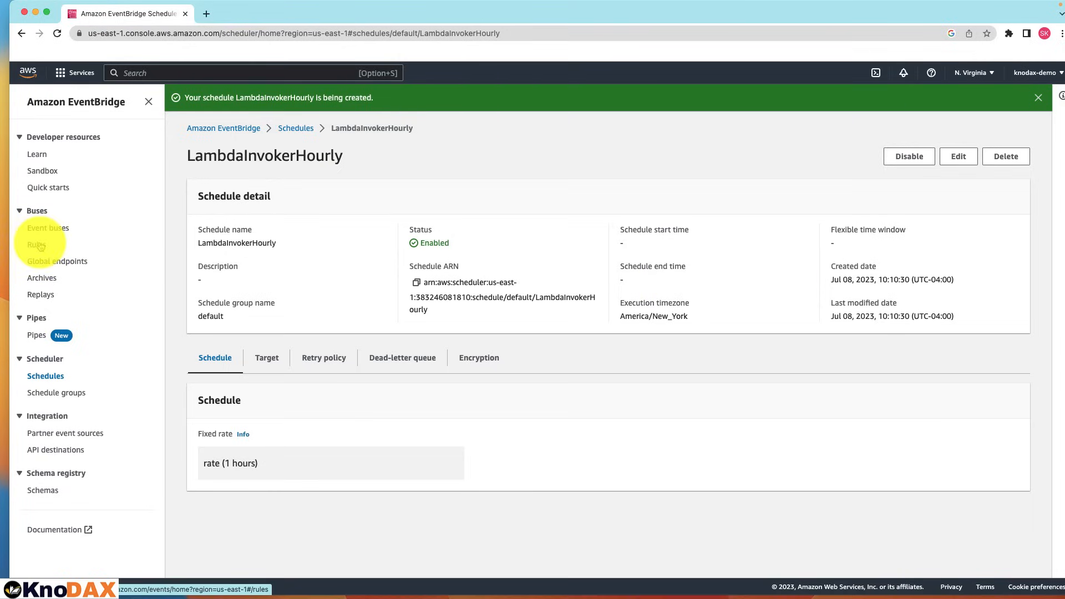
left_click(37, 244)
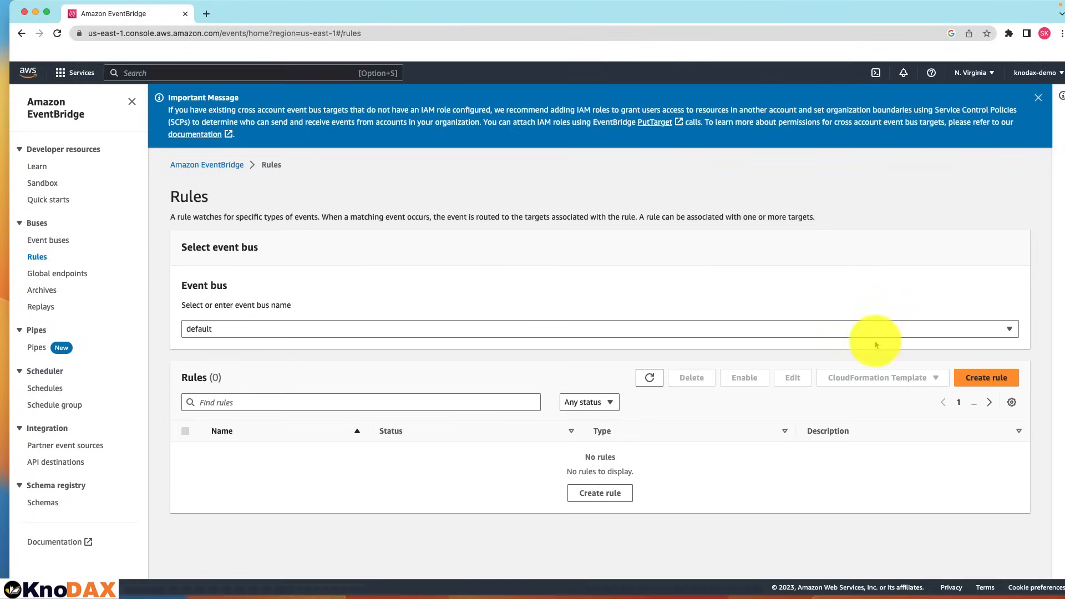
left_click(981, 379)
left_click(353, 273)
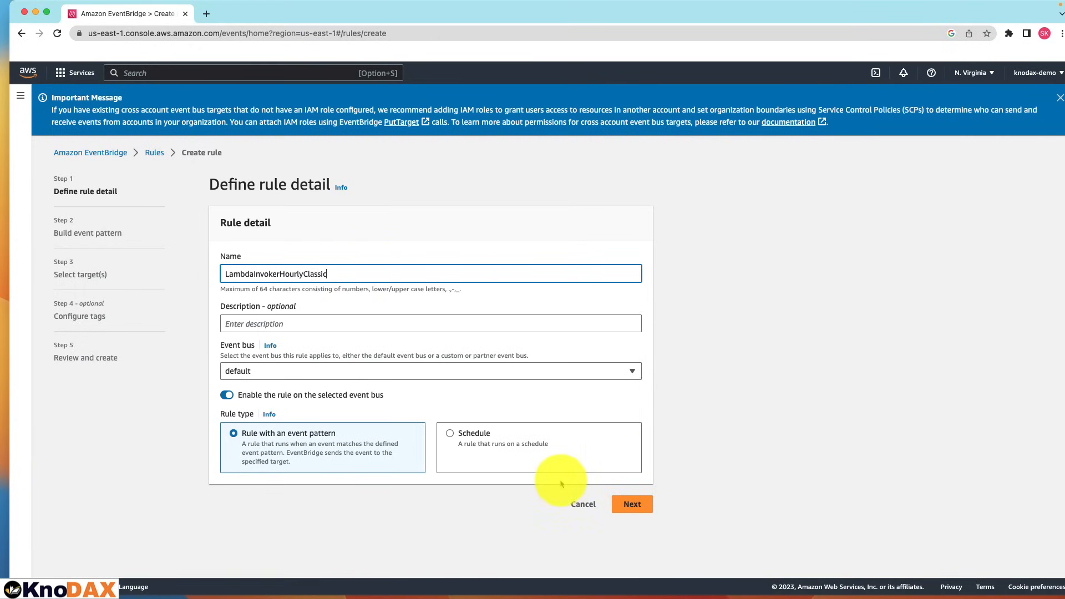
left_click(453, 435)
scroll(555, 480, "down", 1)
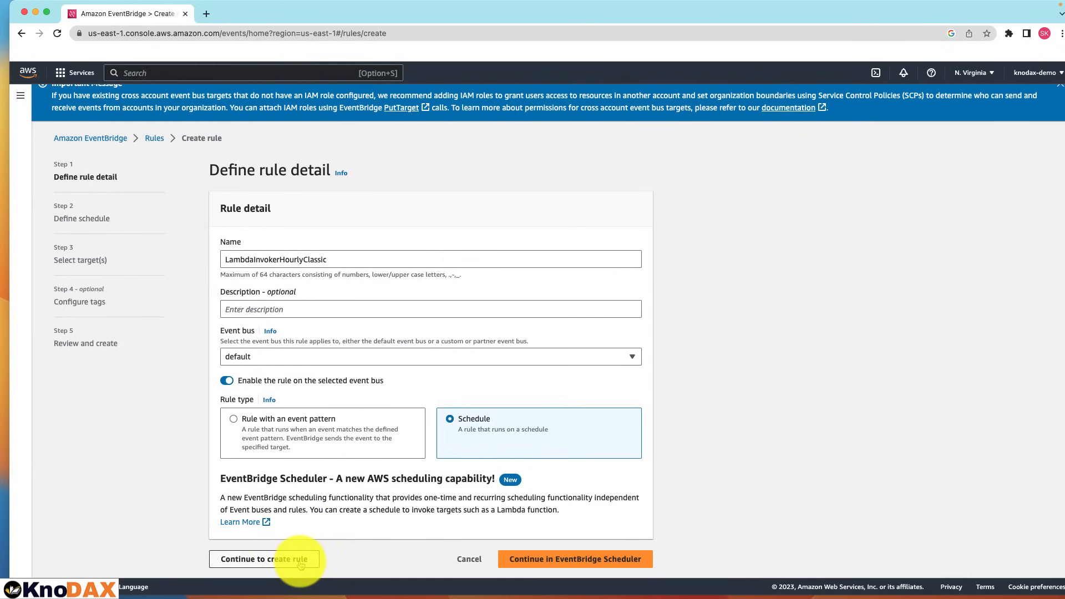
Step: Go to the Scheduler's list of schedules and open the LambdaInvokerHourly schedule
left_click(21, 97)
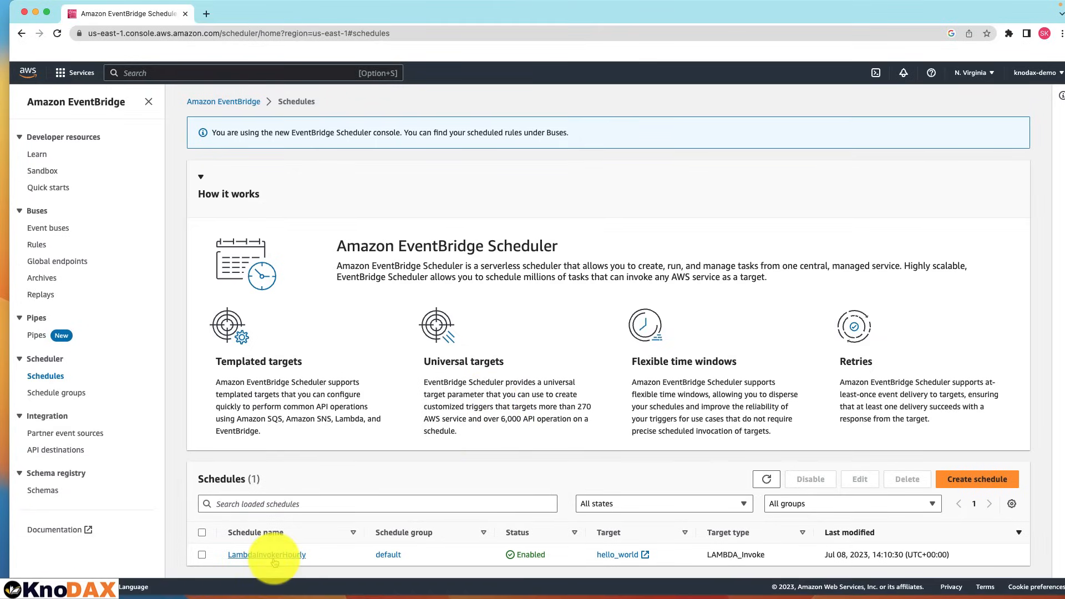
left_click(274, 558)
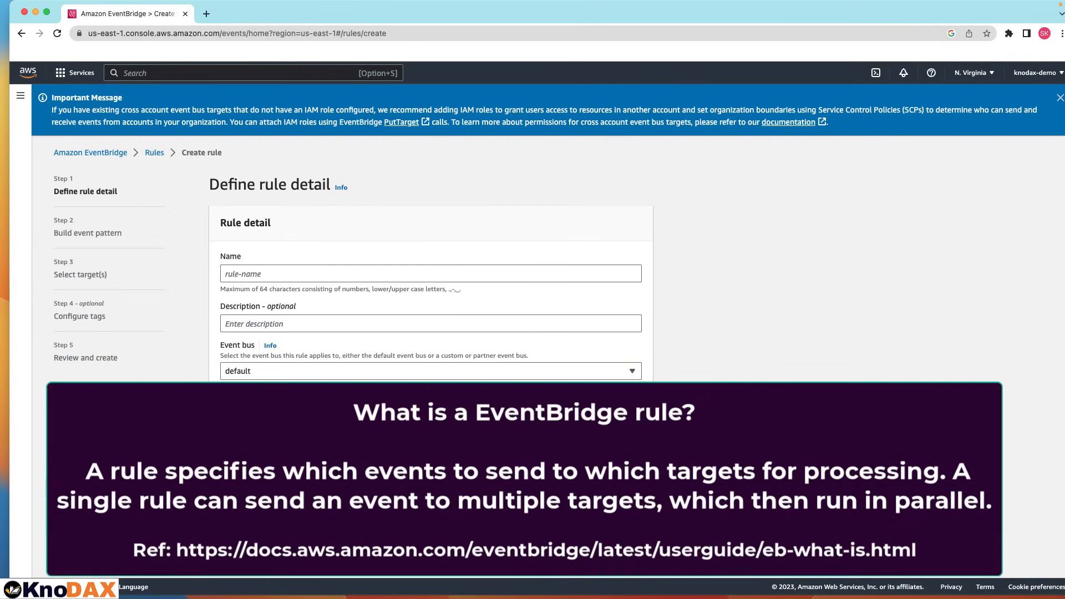
Step: Name the new rule NotifyWhenAnyoneLogsIn on the default event bus, keep the event pattern rule type, and proceed
left_click(250, 273)
type("NotifyWhen Anyone Logs In")
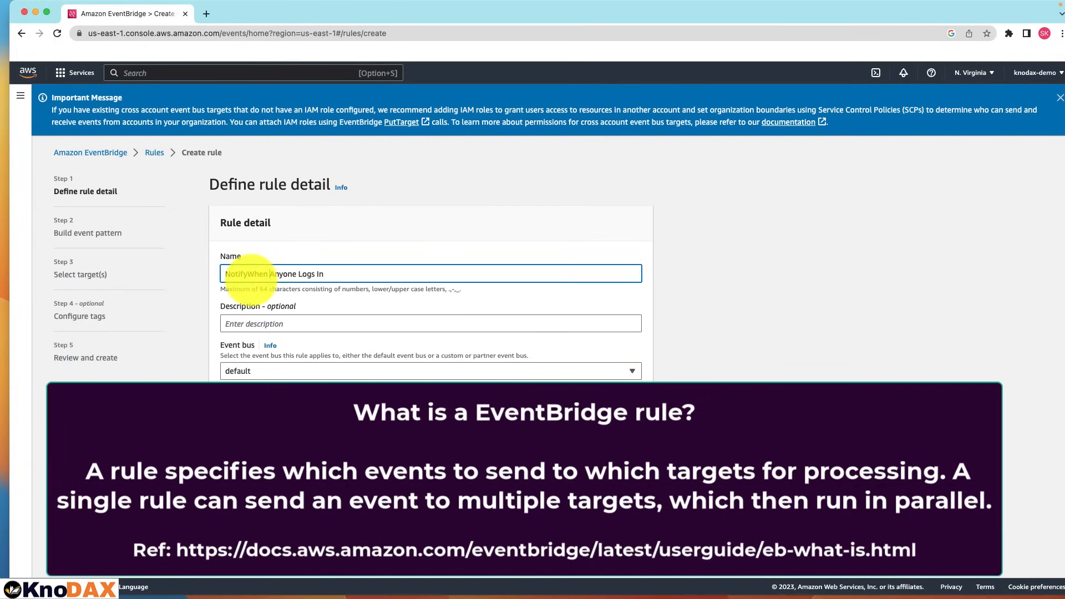
type("n")
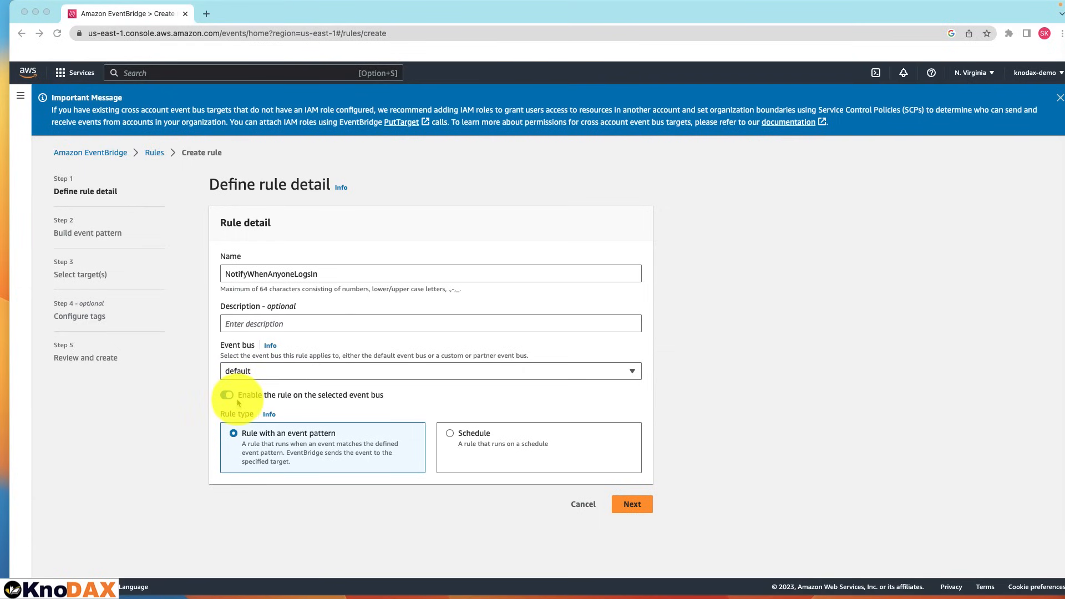
left_click(634, 505)
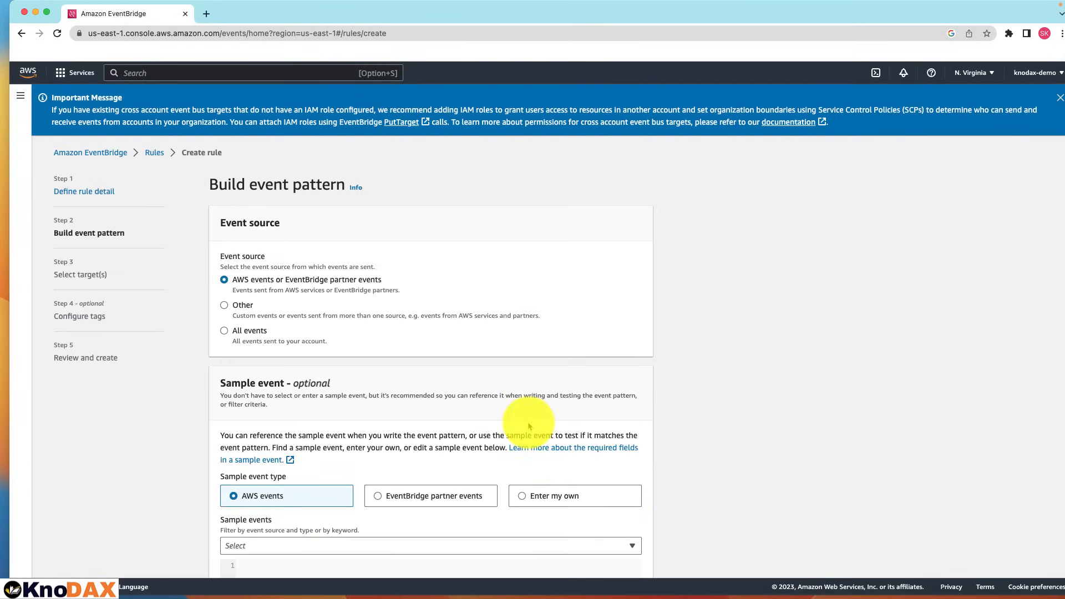
Step: Build the rule's event pattern from the AWS service AWS Console Sign-in with the event type Sign-in Events
scroll(529, 427, "down", 10)
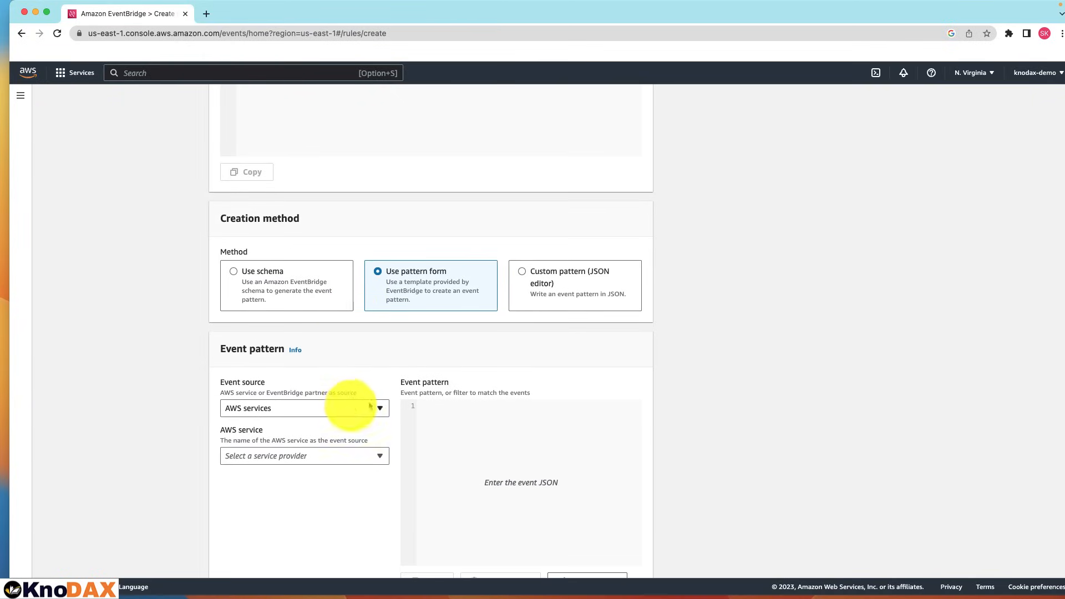
scroll(535, 402, "down", 2)
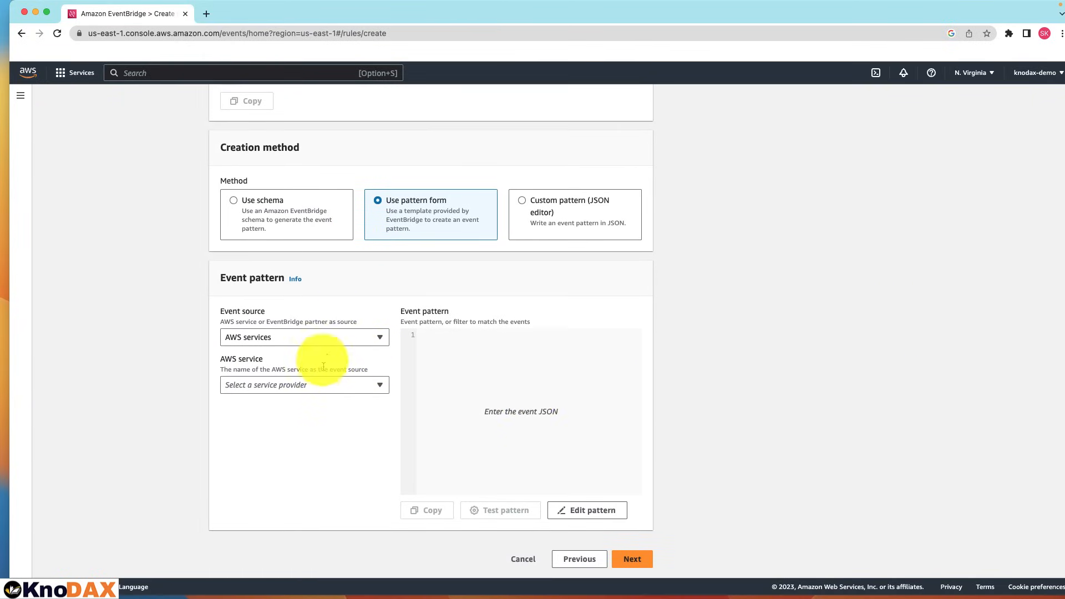
left_click(322, 386)
type("AWS Co")
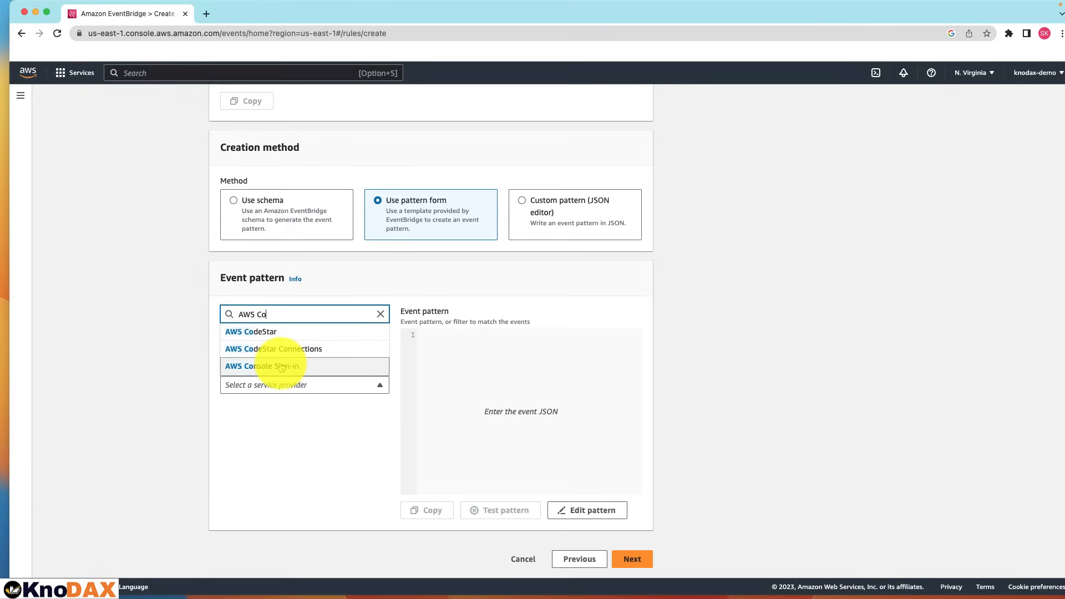
left_click(281, 367)
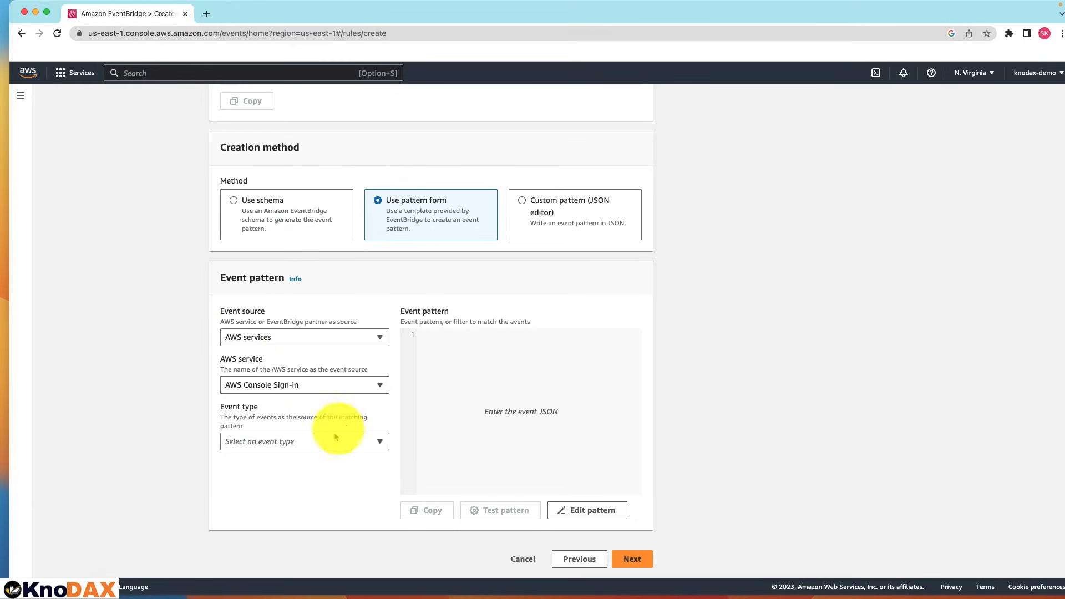
left_click(309, 442)
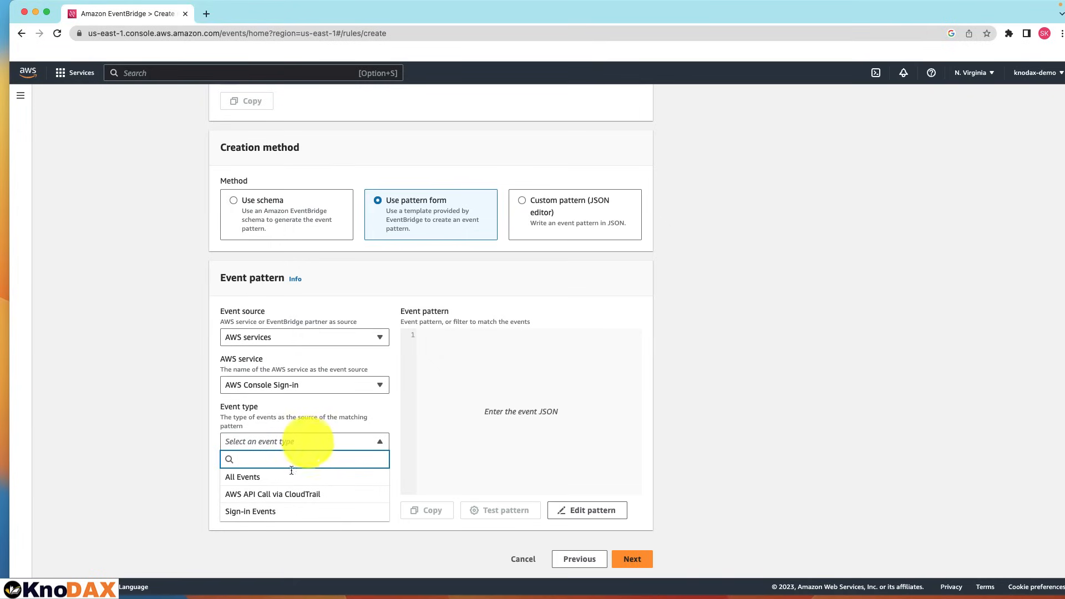
left_click(258, 511)
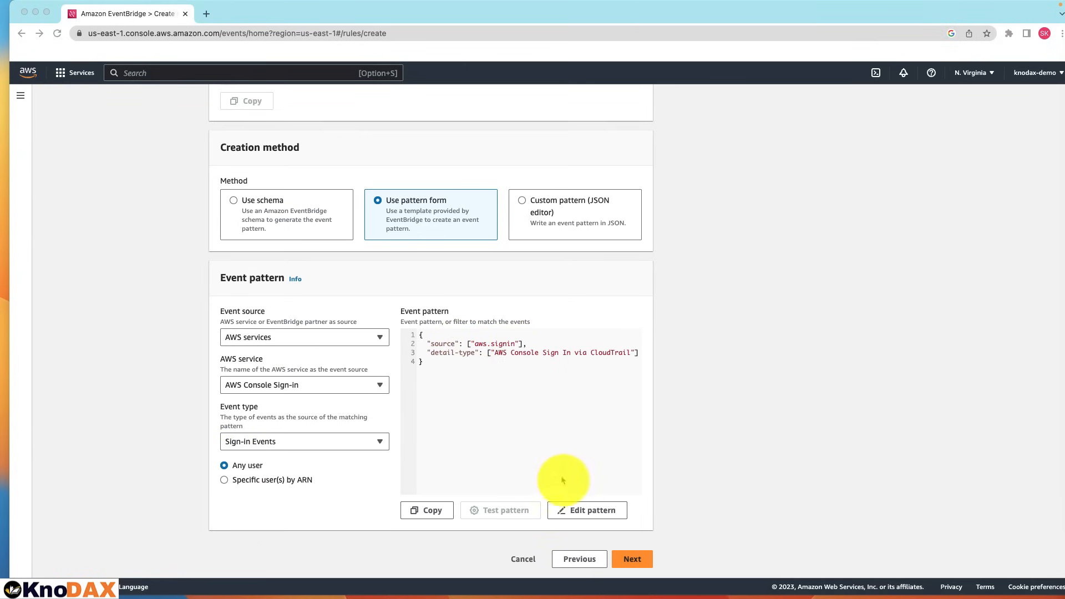
Step: Accept the sign-in event pattern and set the rule's target to the SNS topic AWS-CCP-Hands-On
left_click(637, 563)
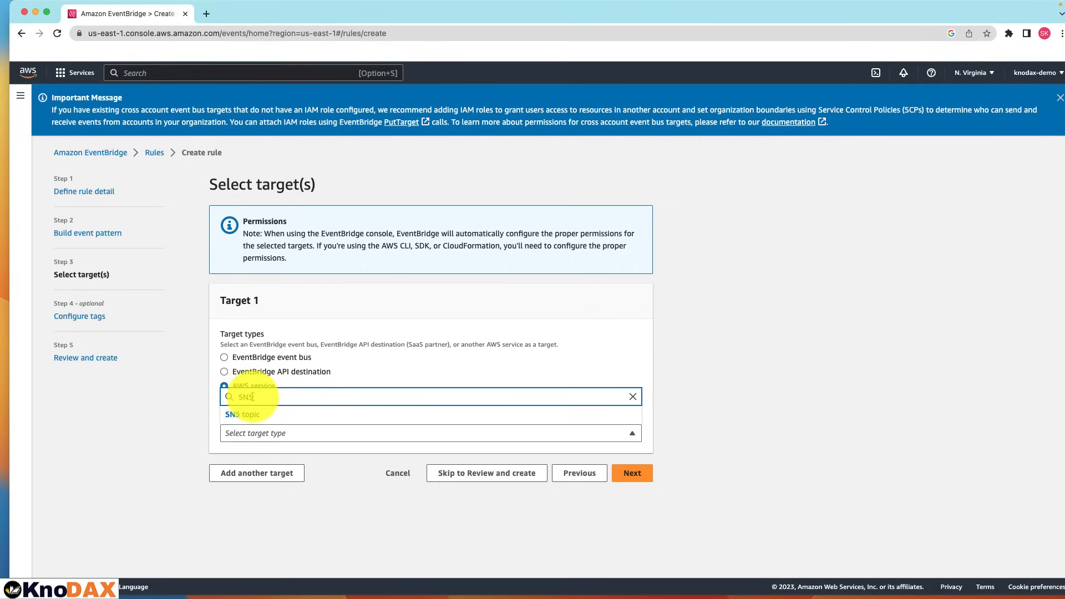
left_click(252, 415)
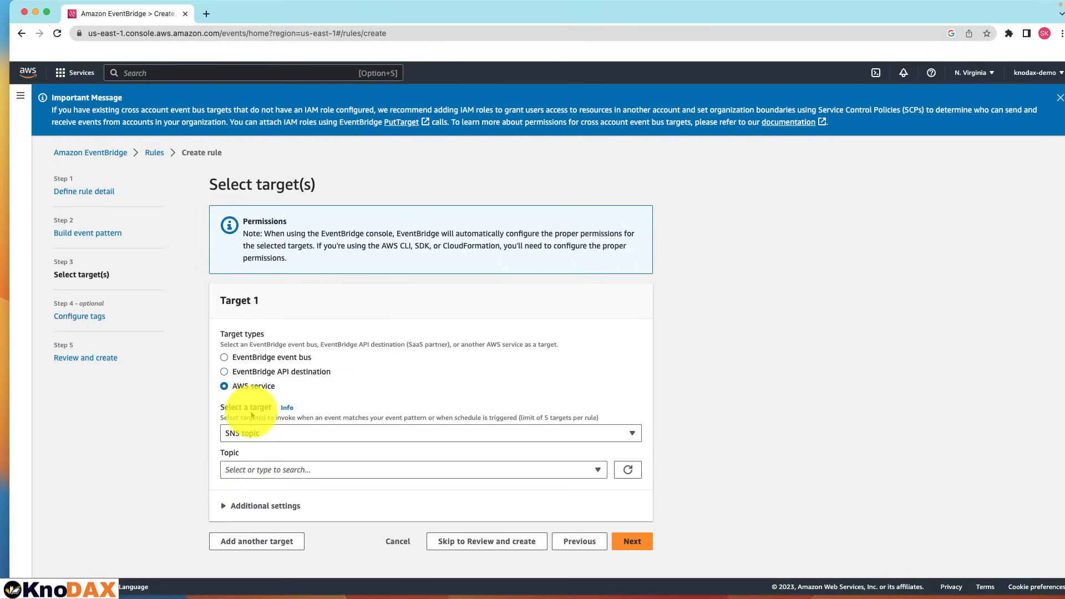
left_click(311, 469)
left_click(289, 504)
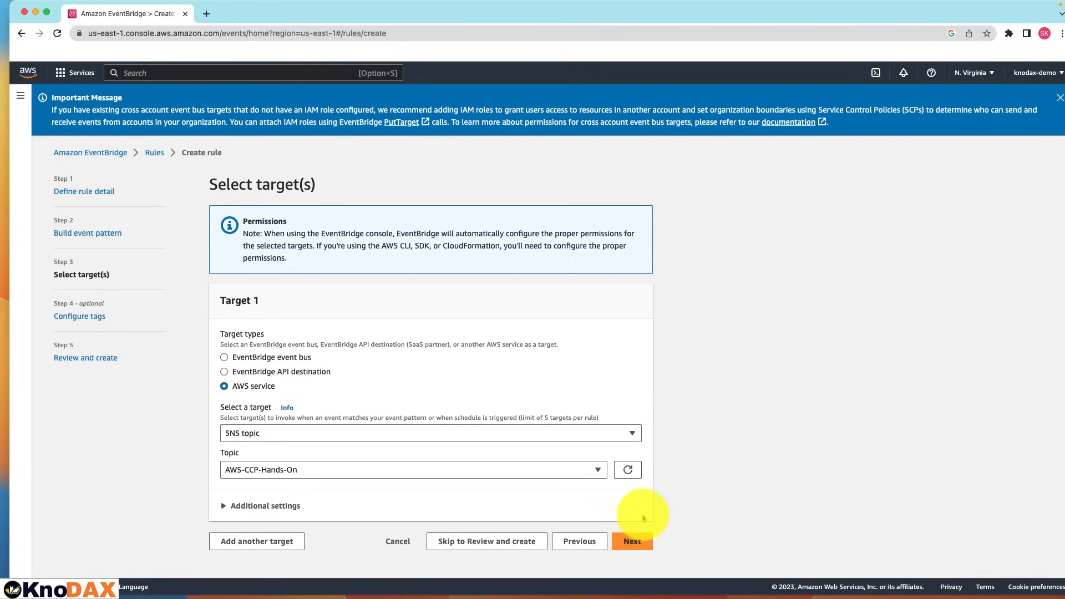
Step: Proceed without adding tags and create the NotifyWhenAnyoneLogsIn rule
left_click(632, 541)
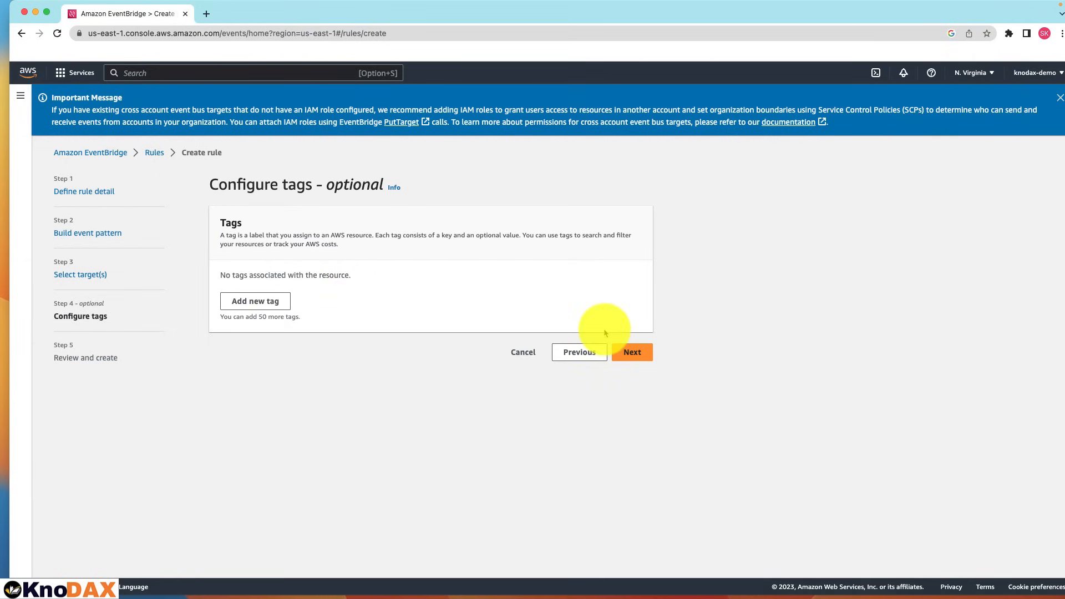
left_click(631, 351)
scroll(552, 391, "down", 6)
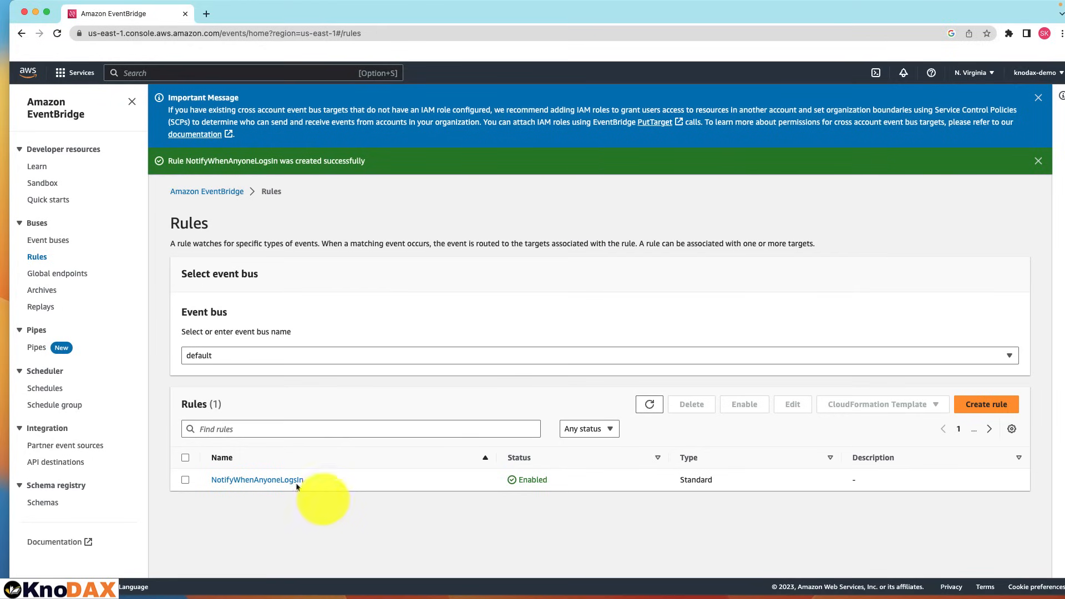
Step: Start a new rule named EC2InstanceTerminateNotificationRule on the default event bus, keep the event pattern rule type, and proceed
left_click(992, 413)
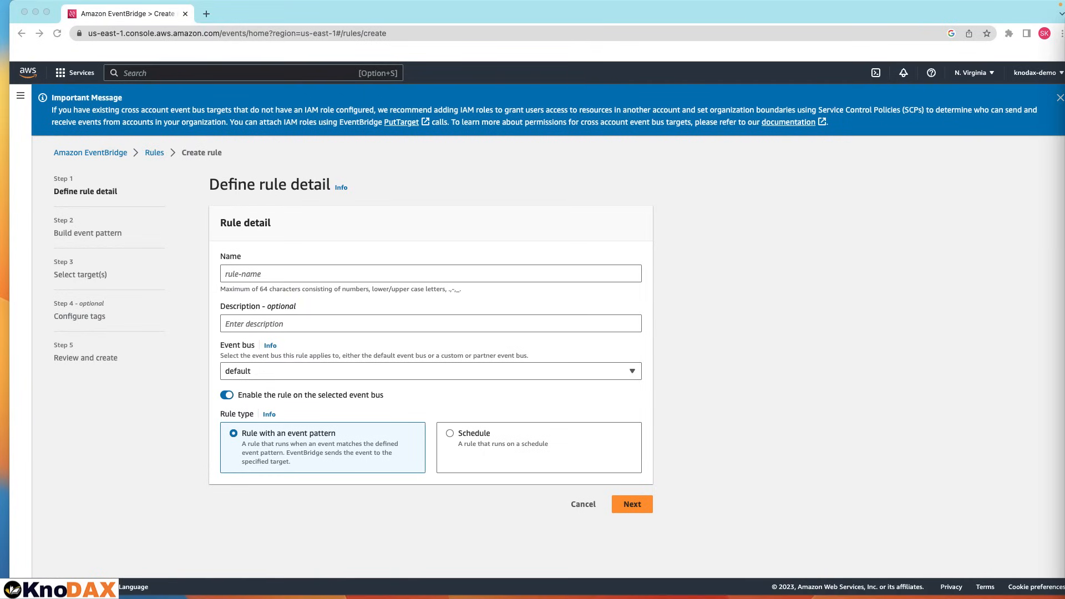
left_click(243, 273)
type("EC2-Instance-Terminate-Notification-Rule")
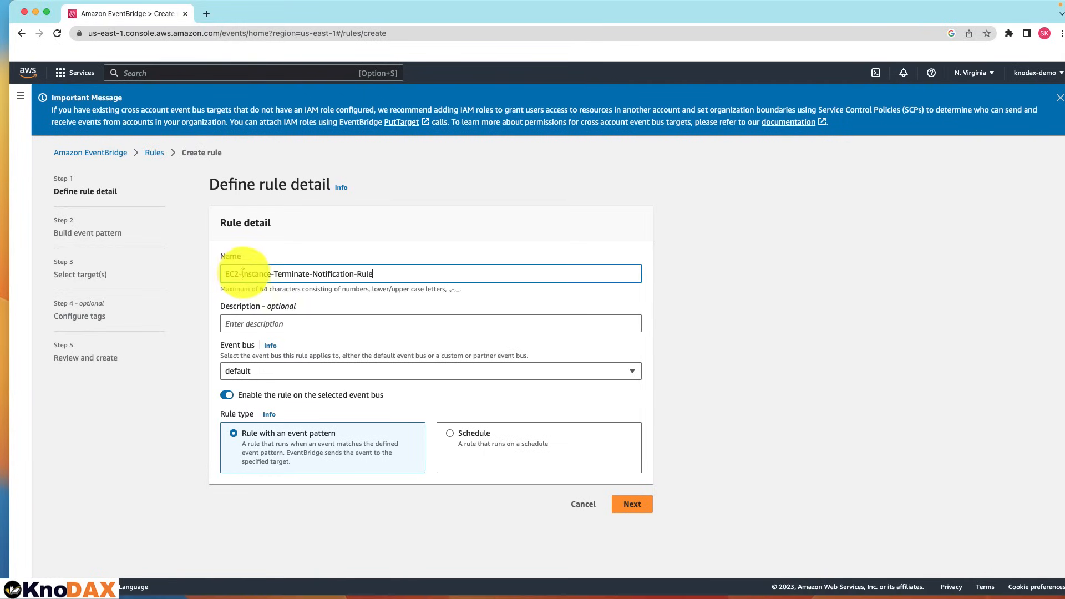
key("BackSpace")
left_click(270, 273)
key("BackSpace")
left_click(305, 274)
key("BackSpace")
left_click(347, 273)
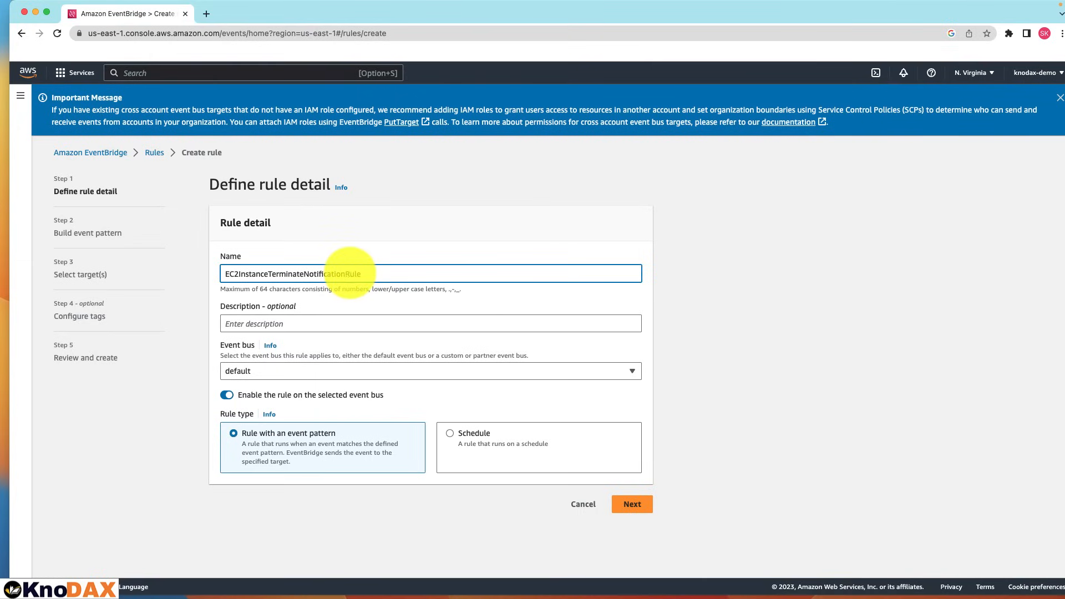
key("BackSpace")
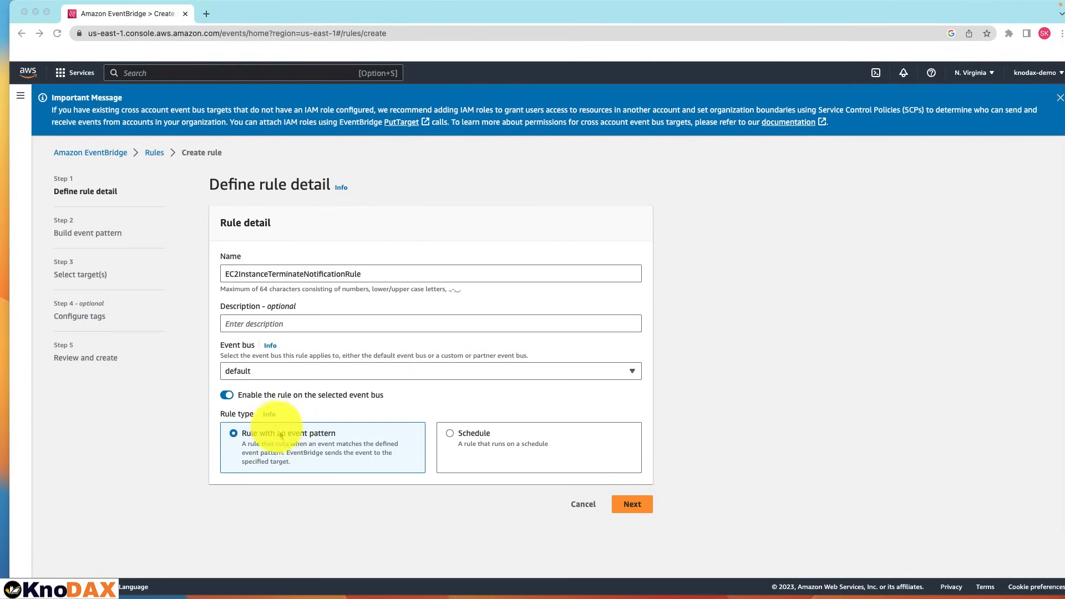
left_click(633, 504)
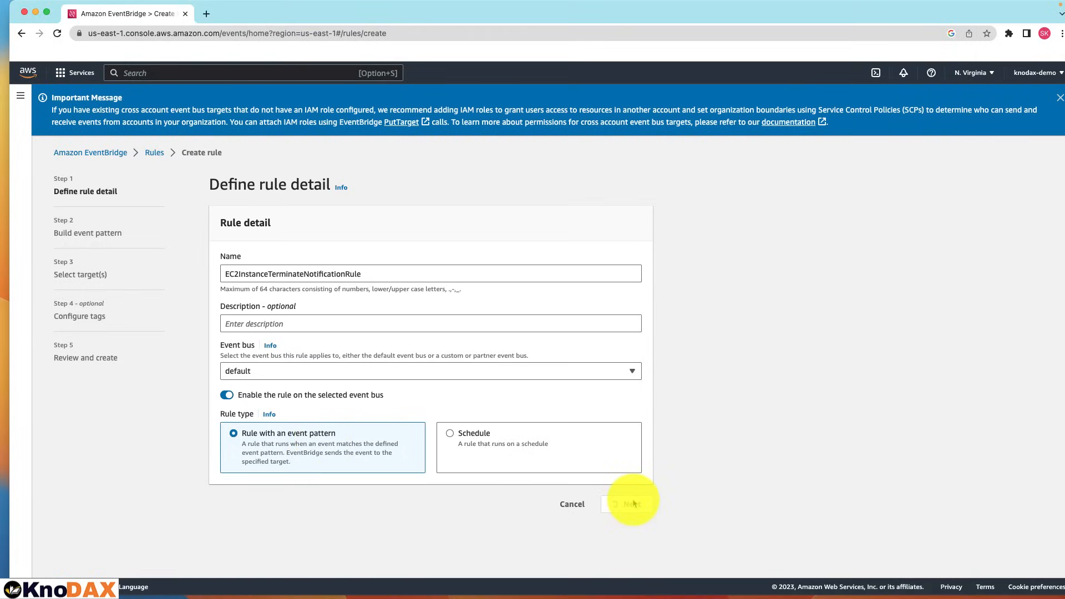
Step: Build the event pattern from the AWS service EC2 with the event type EC2 Instance State-change Notification
scroll(632, 502, "down", 10)
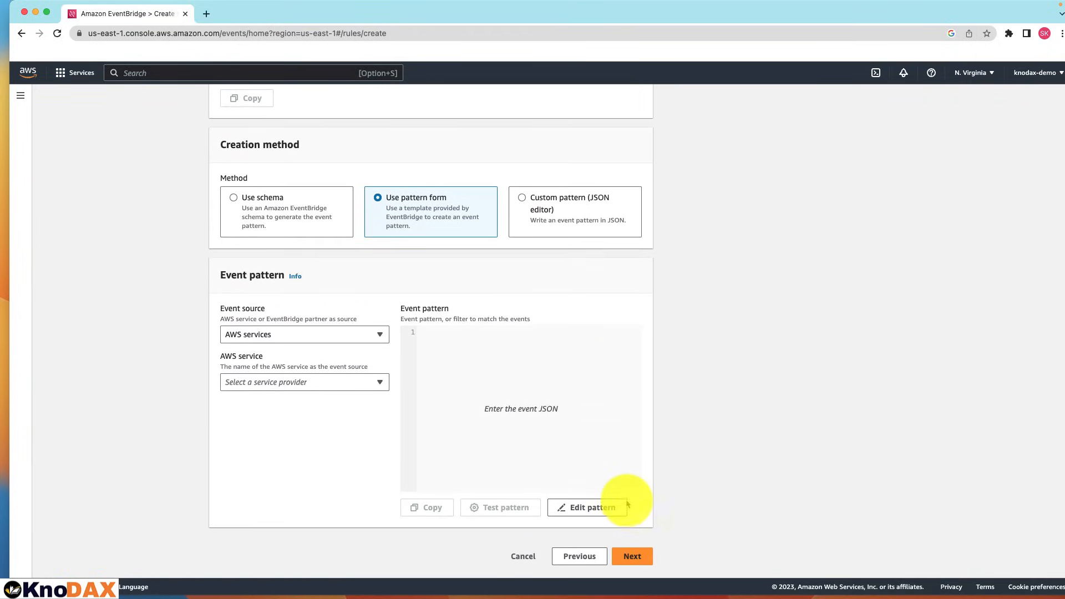
left_click(381, 386)
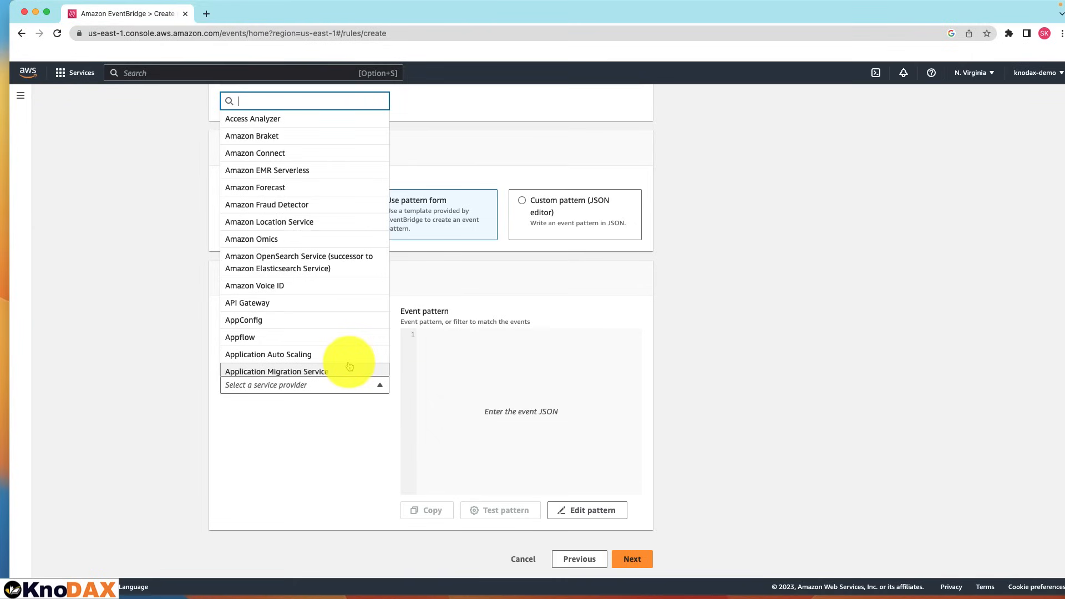
type("EC2")
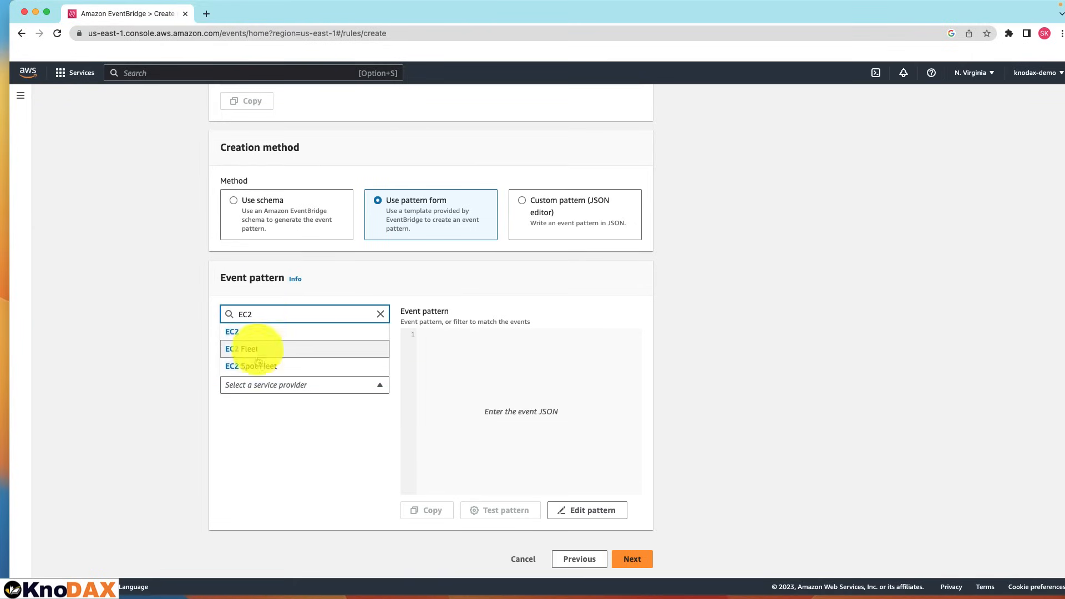
left_click(247, 332)
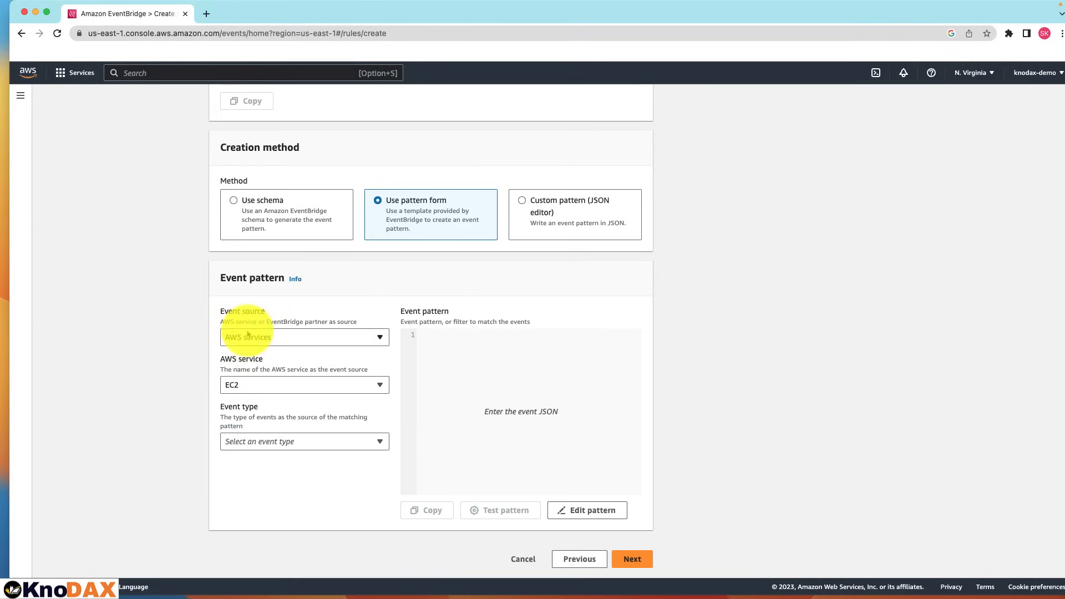
left_click(300, 447)
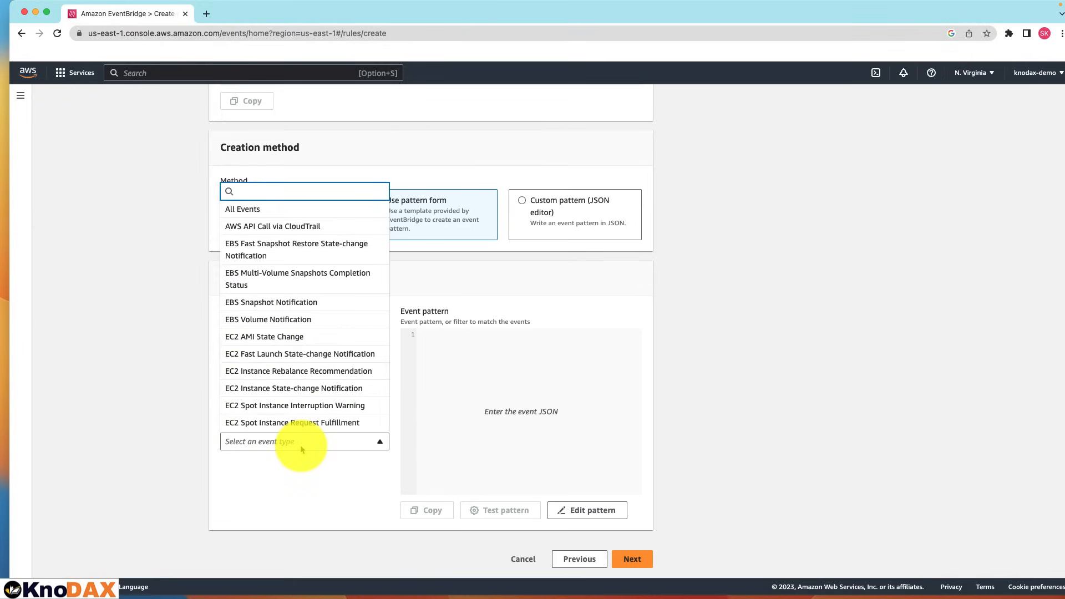
type("EC2 in")
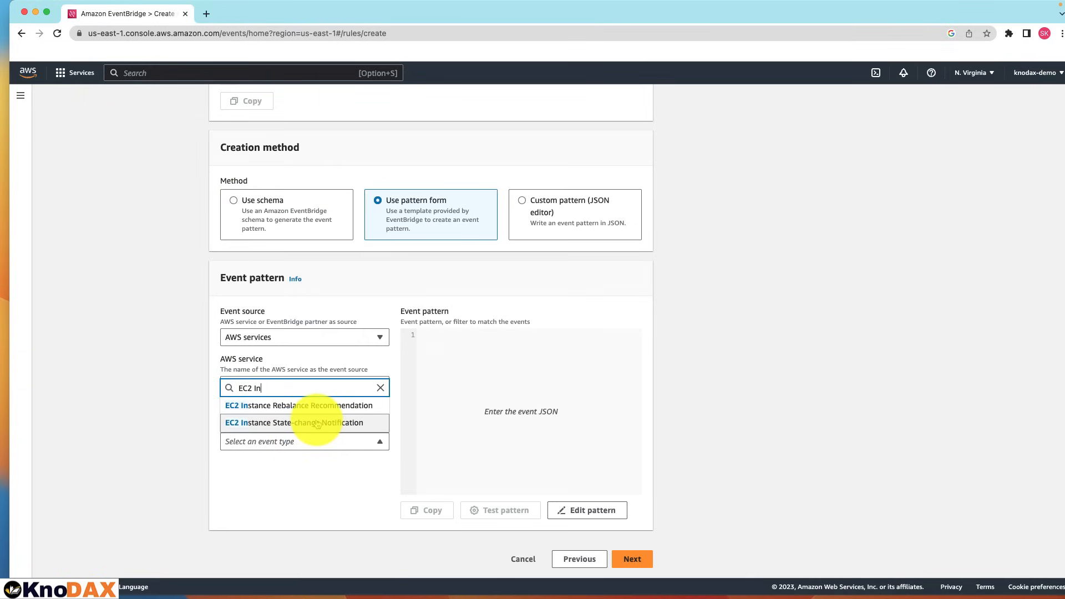
left_click(310, 424)
Step: Restrict the event pattern to the specific state terminated for any instance, and proceed to target selection
scroll(330, 458, "down", 1)
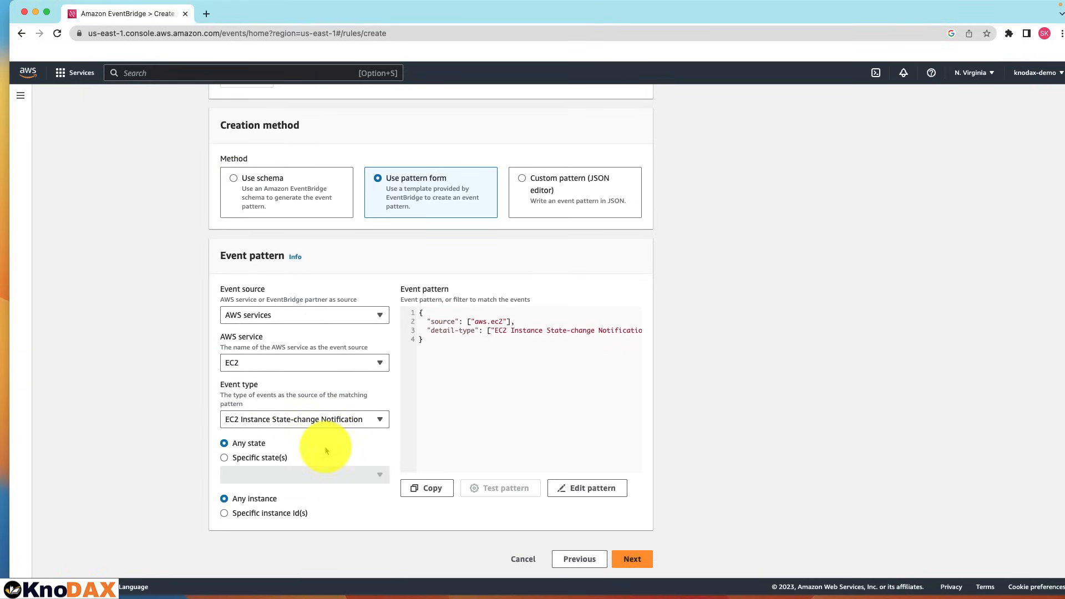
left_click(225, 459)
left_click(285, 475)
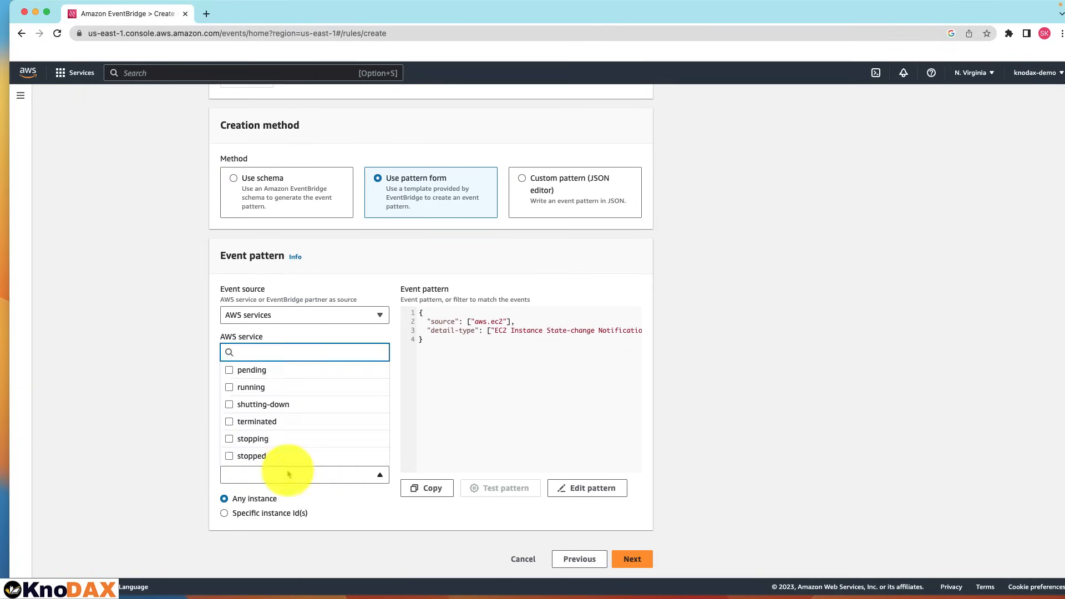
left_click(228, 421)
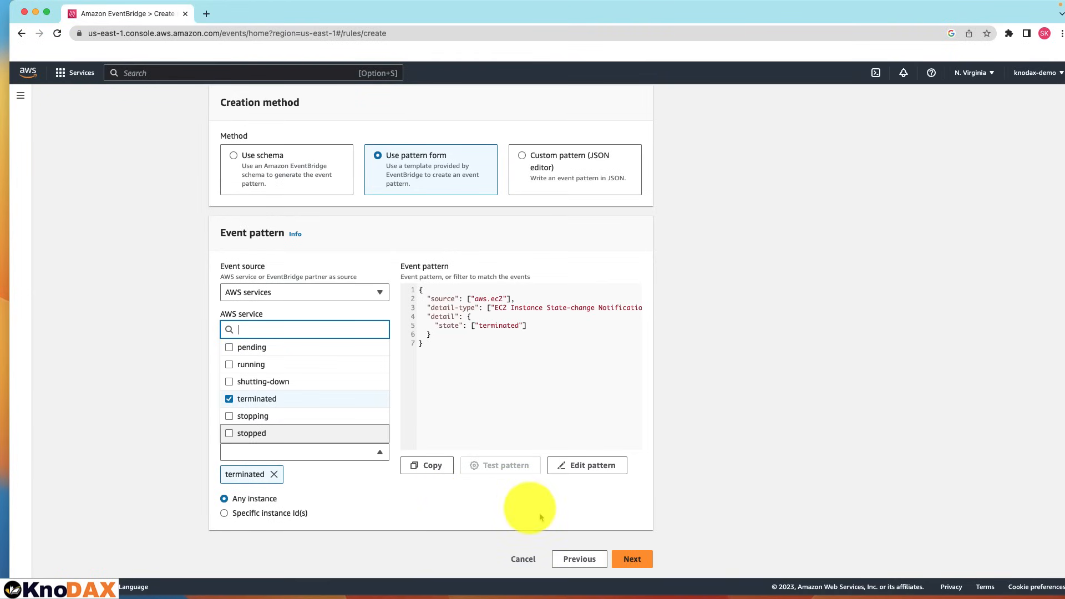
left_click(632, 559)
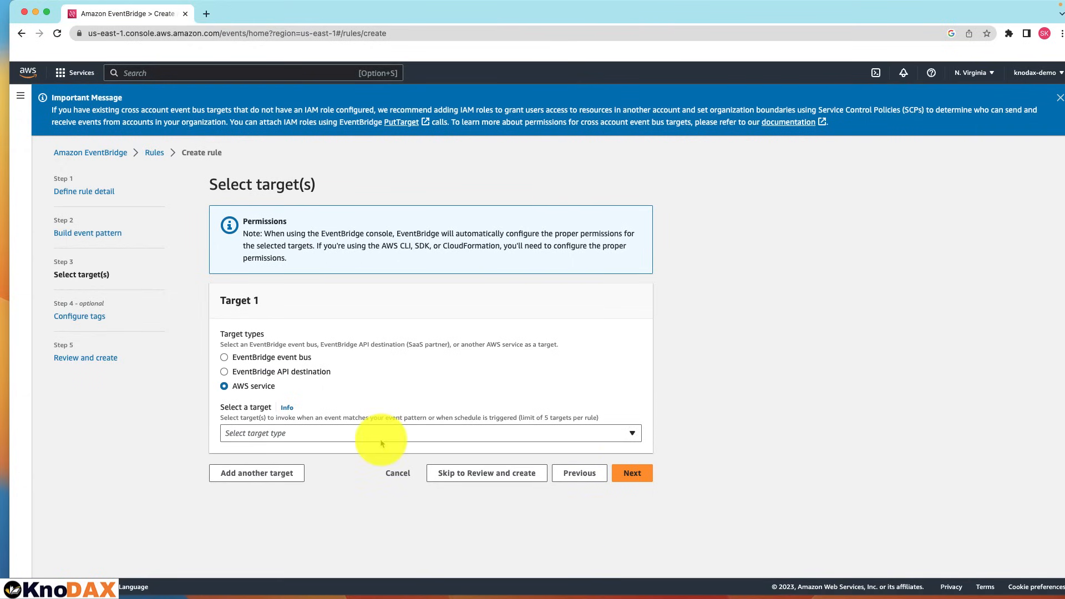
Step: Choose SNS topic as the EC2 termination rule's target and select the AWS-CCP-Hands-On topic
left_click(267, 435)
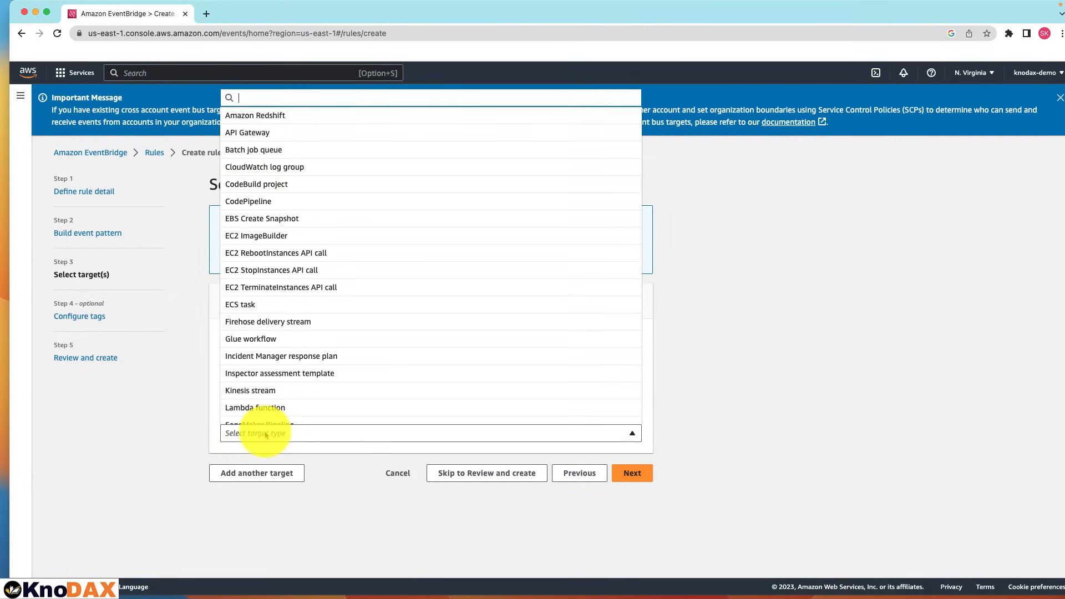
type("SNS")
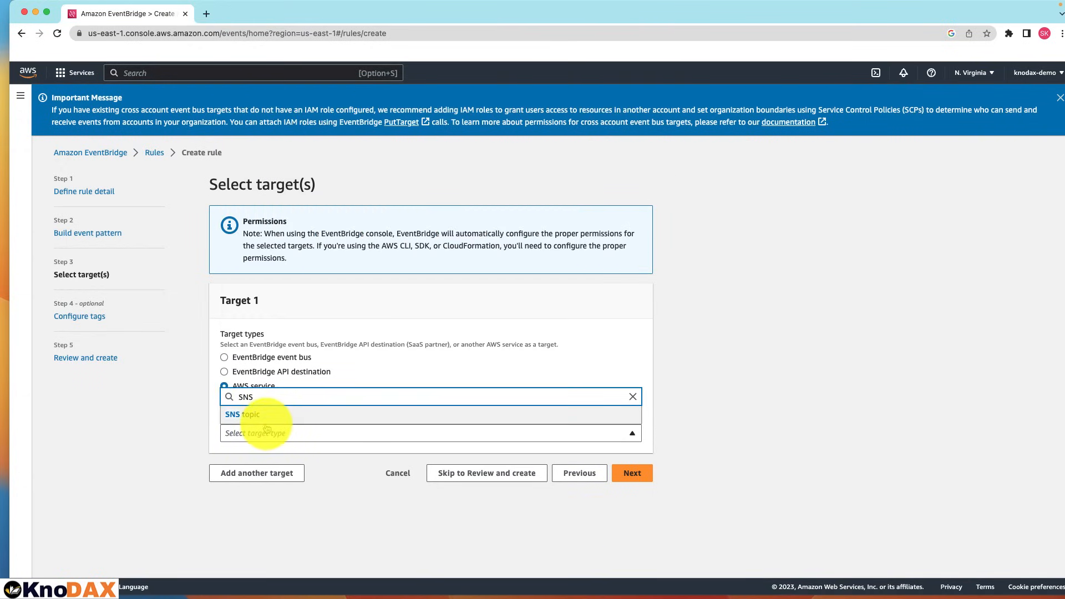
left_click(261, 414)
left_click(261, 470)
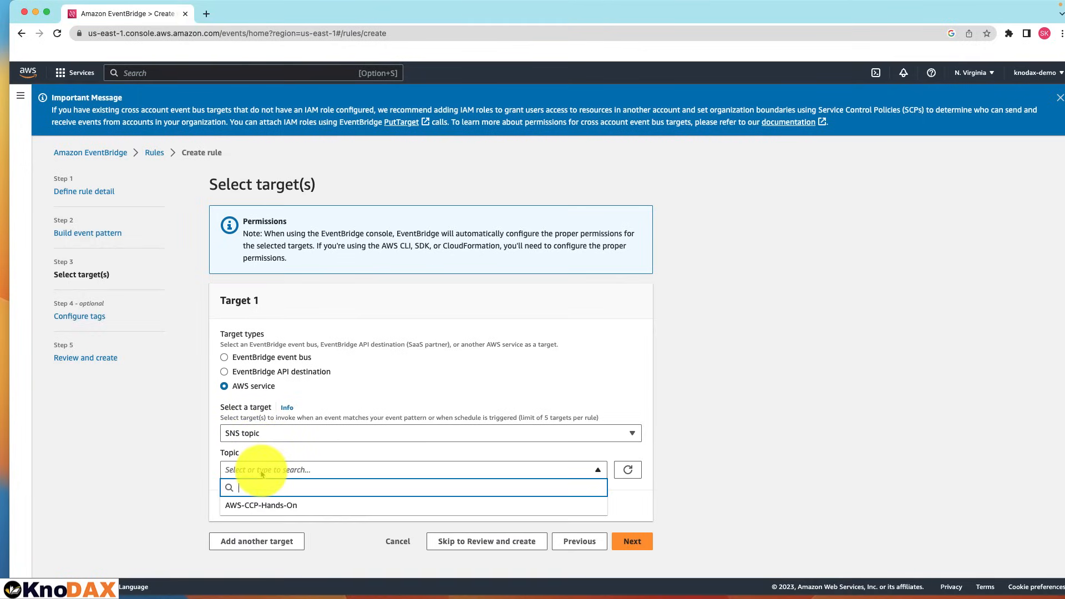
left_click(260, 506)
Step: Skip the optional tags, go through the review, and create the EC2InstanceTerminateNotificationRule rule
left_click(632, 541)
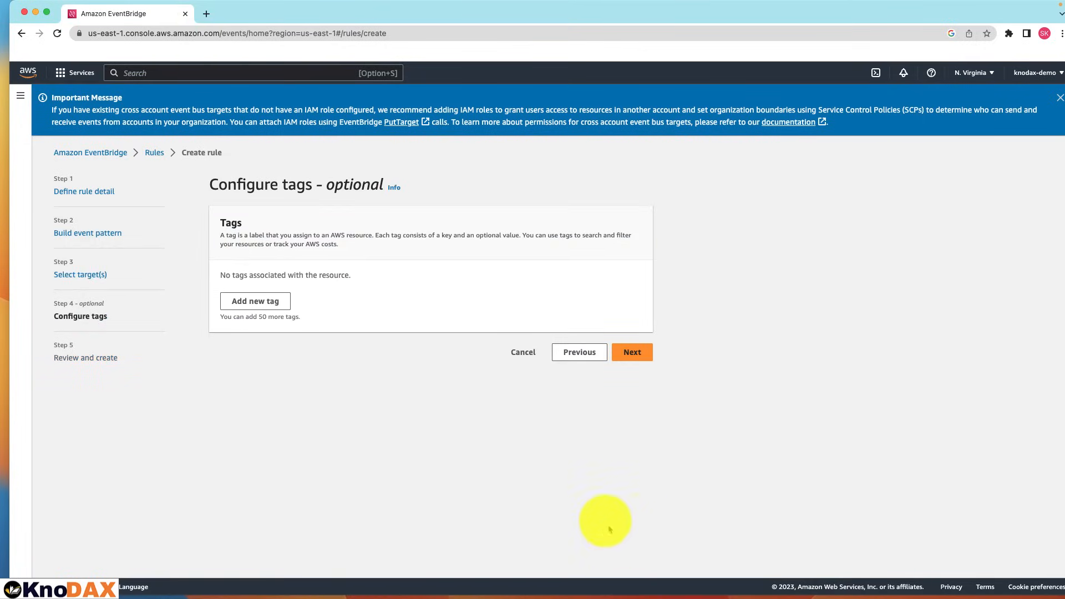
left_click(633, 353)
scroll(616, 427, "down", 10)
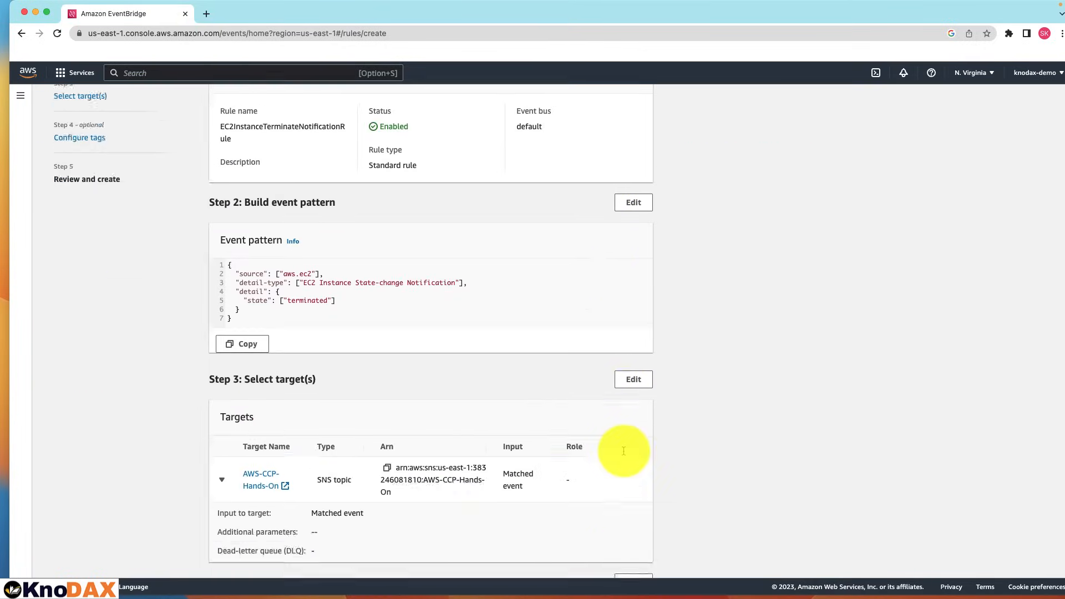
left_click(620, 554)
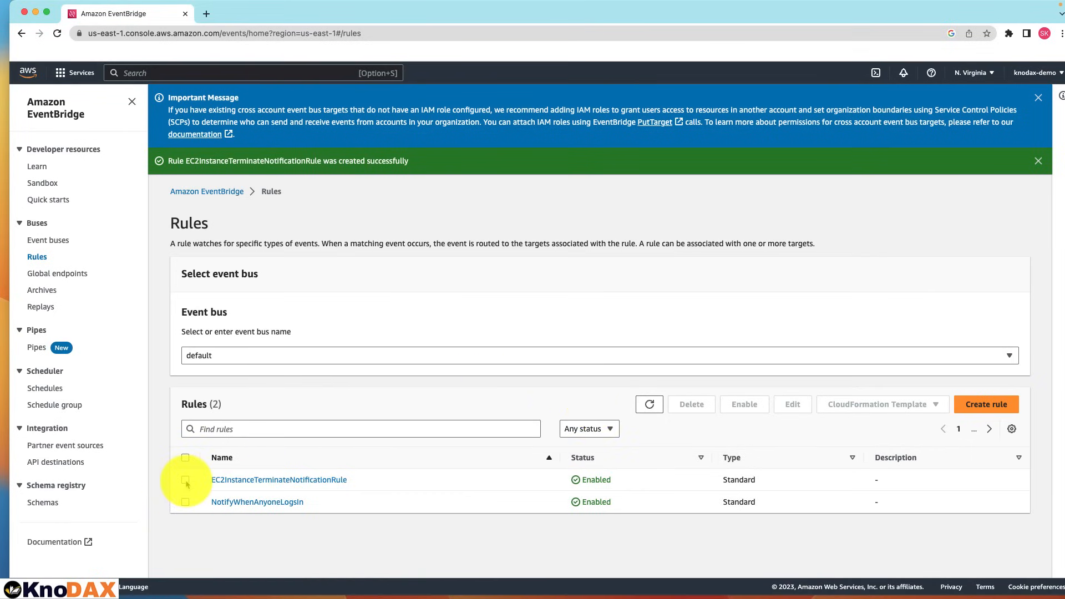
Step: Delete both the EC2InstanceTerminateNotificationRule and NotifyWhenAnyoneLogsIn rules, entering "delete" as the written consent
left_click(185, 501)
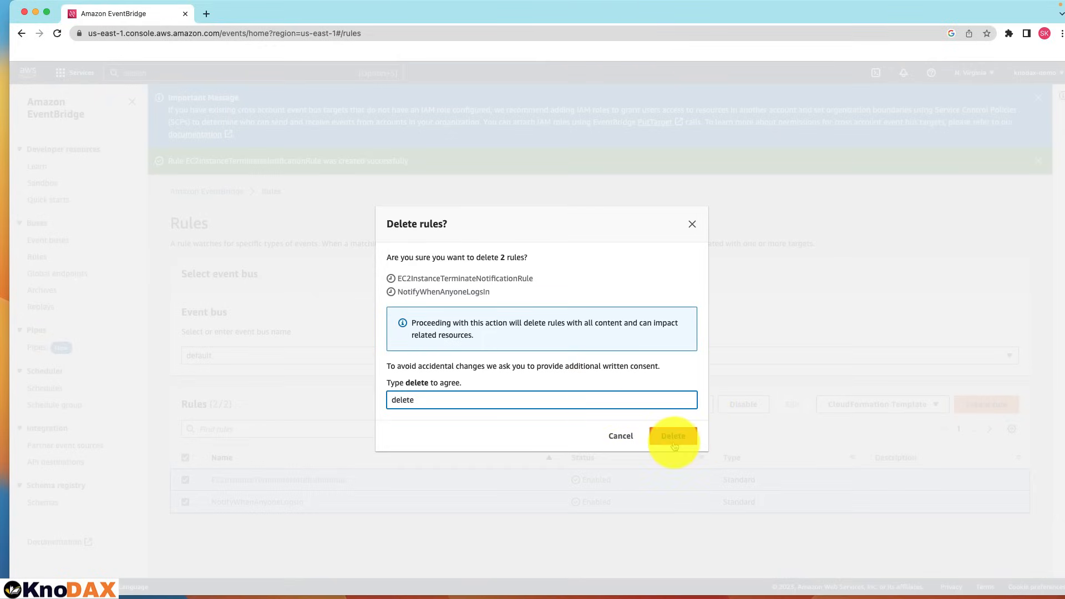
left_click(674, 442)
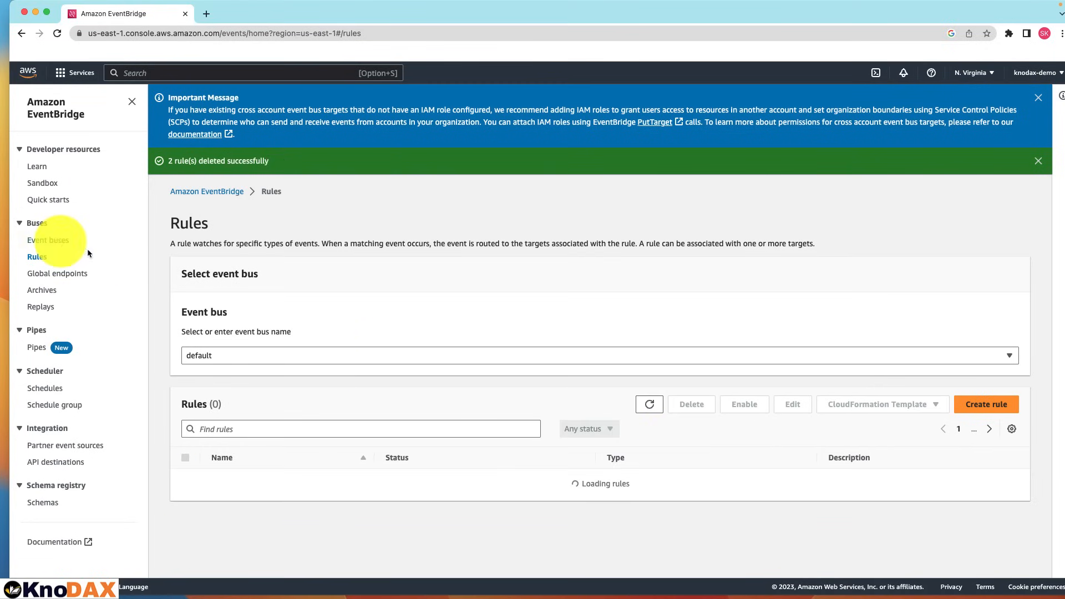
Step: Open the event buses page and read the description of the sources that event buses receive events from
left_click(46, 244)
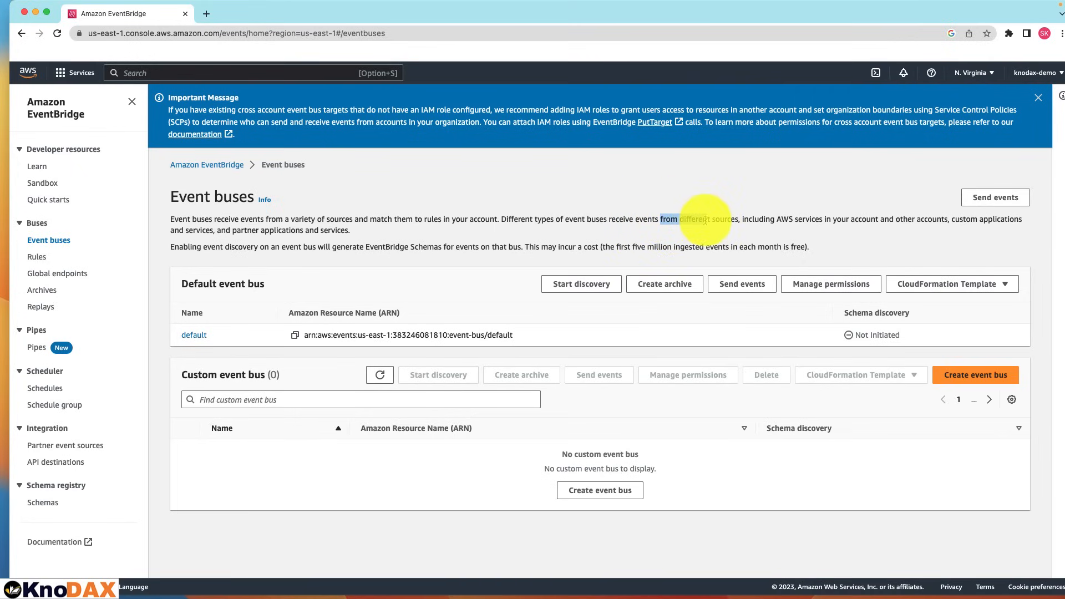
left_click_drag(725, 222, 950, 233)
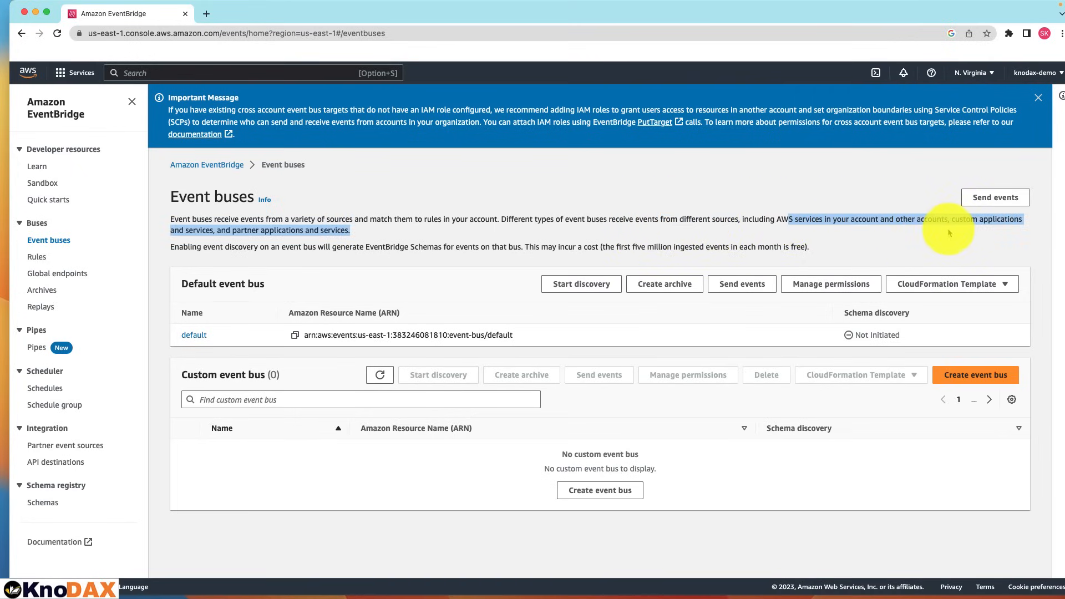
left_click(924, 248)
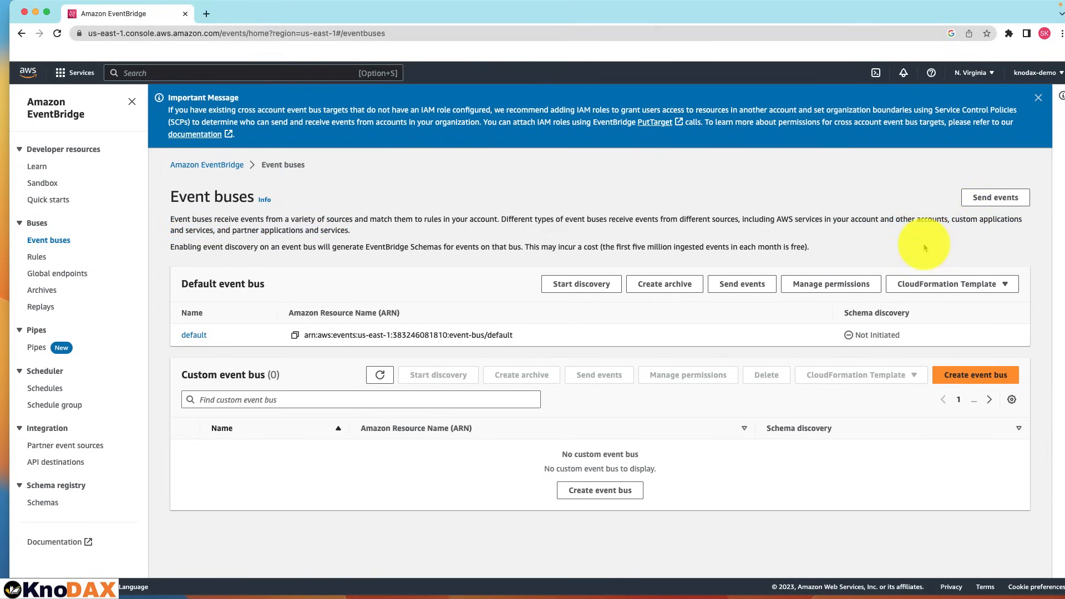